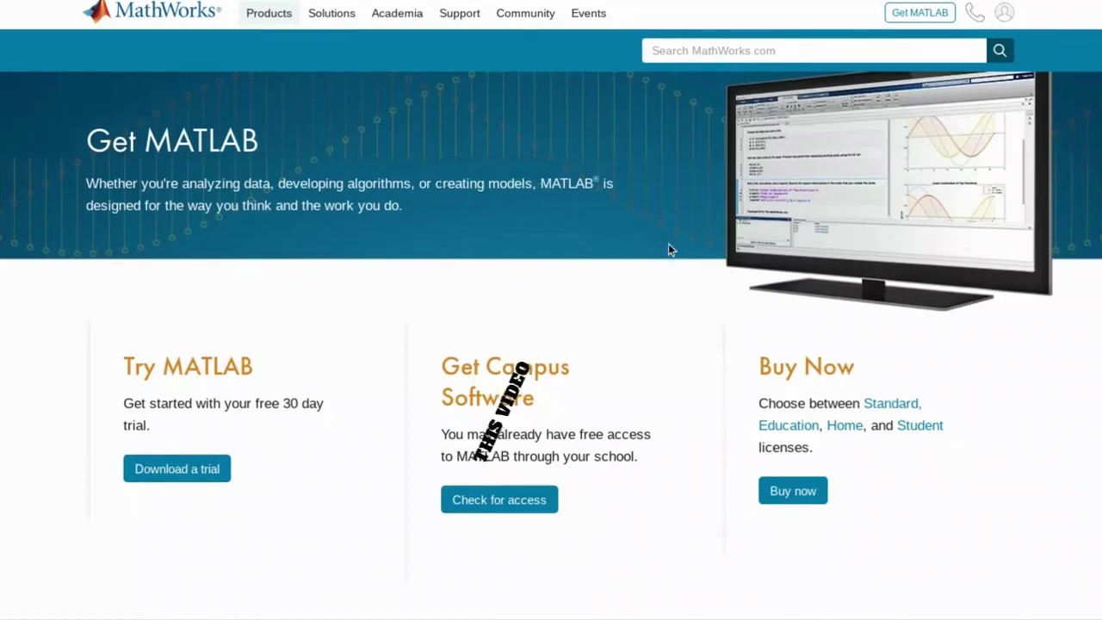
# - Look at the MathWorks sign-in page, then return to the Get MATLAB page and scroll through it
pyautogui.click(1004, 15)
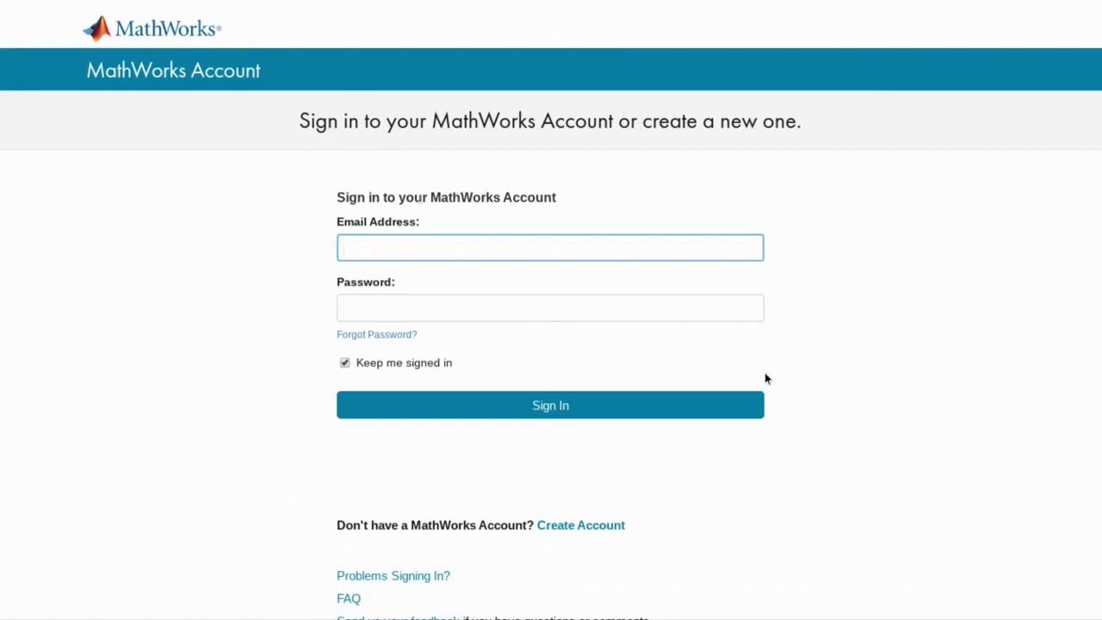
pyautogui.scroll(-1, 551, 310)
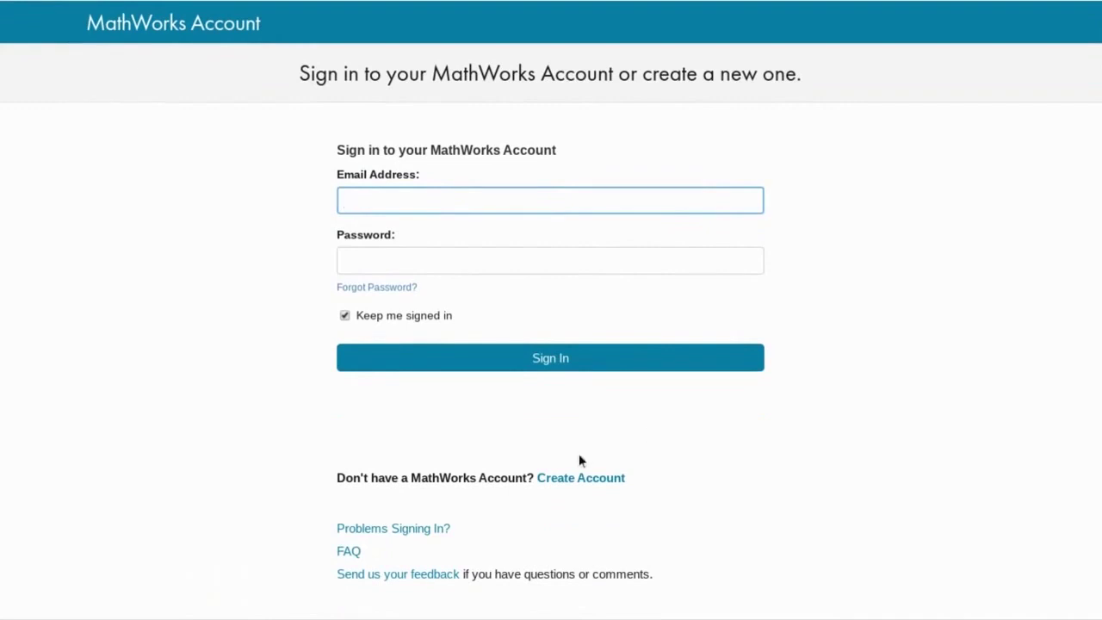
pyautogui.click(124, 5)
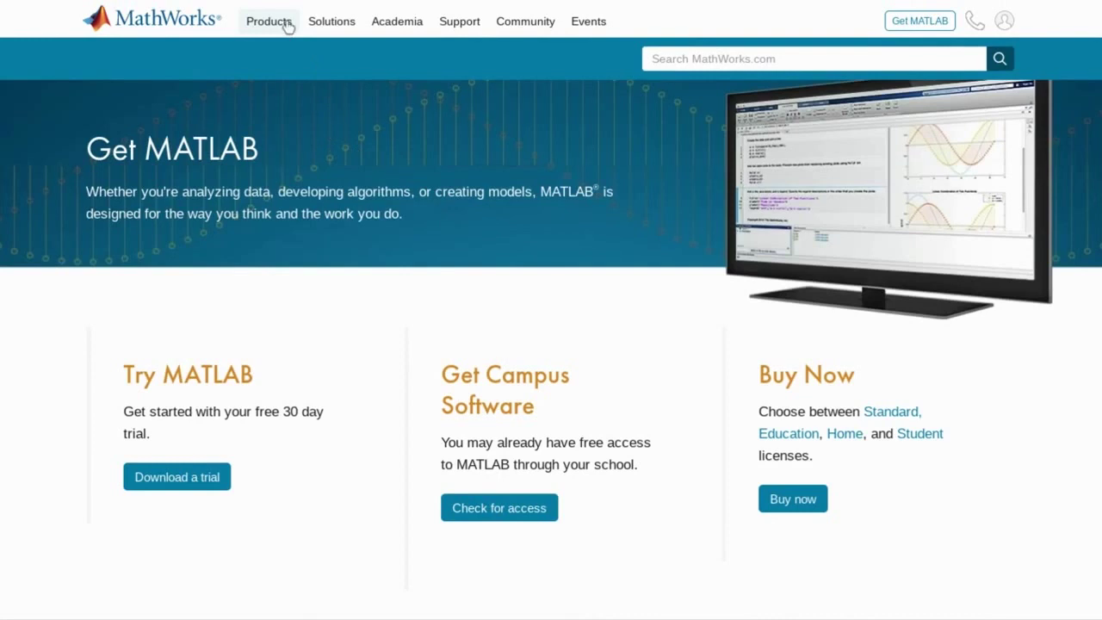
pyautogui.scroll(-2, 376, 219)
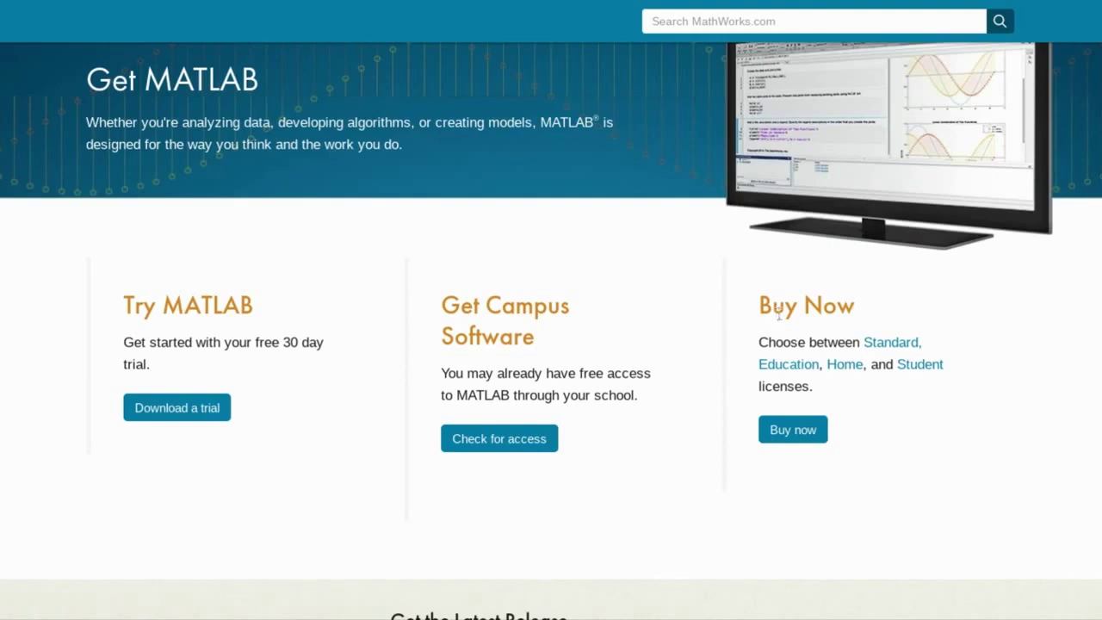
pyautogui.scroll(-3, 852, 411)
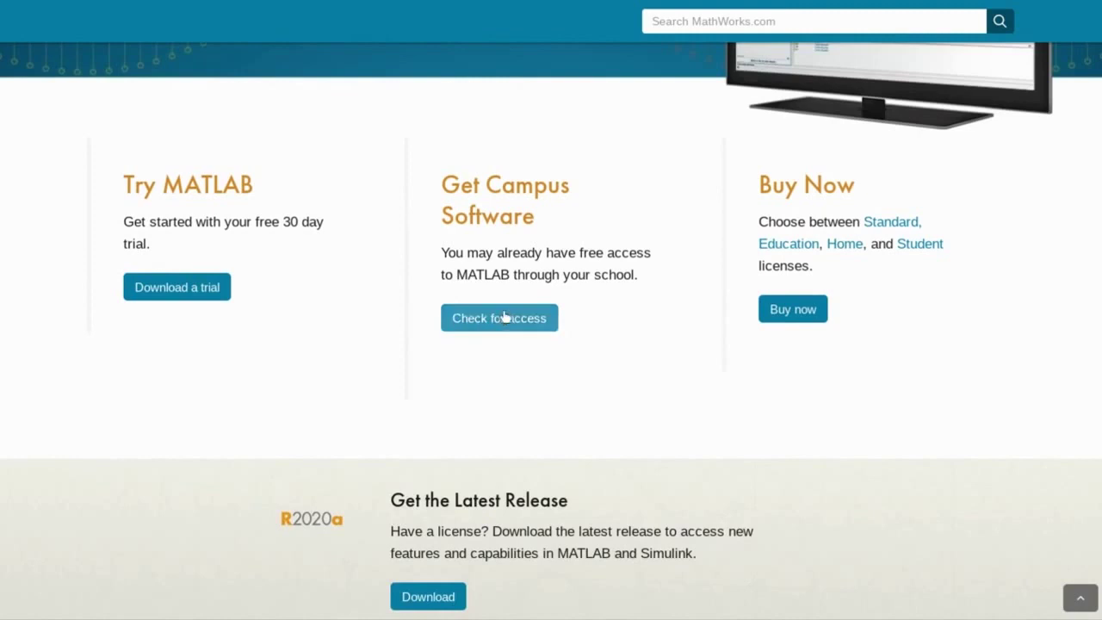
pyautogui.scroll(2, 857, 131)
pyautogui.scroll(1, 857, 130)
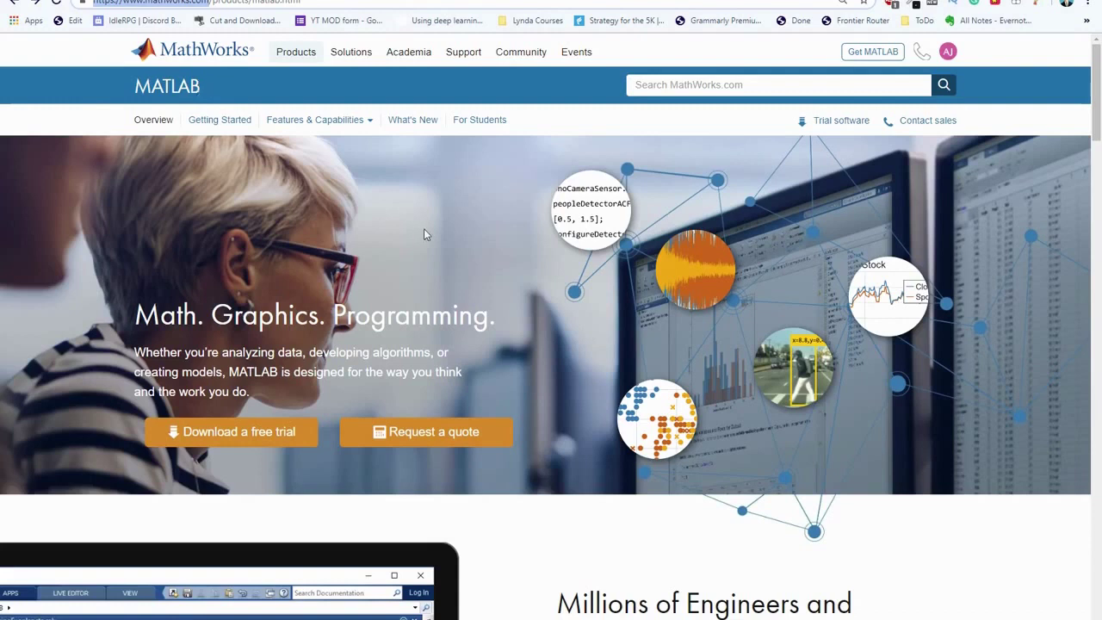
# - Browse the MATLAB overview page, then go to the Get MATLAB options page from the header
pyautogui.click(400, 245)
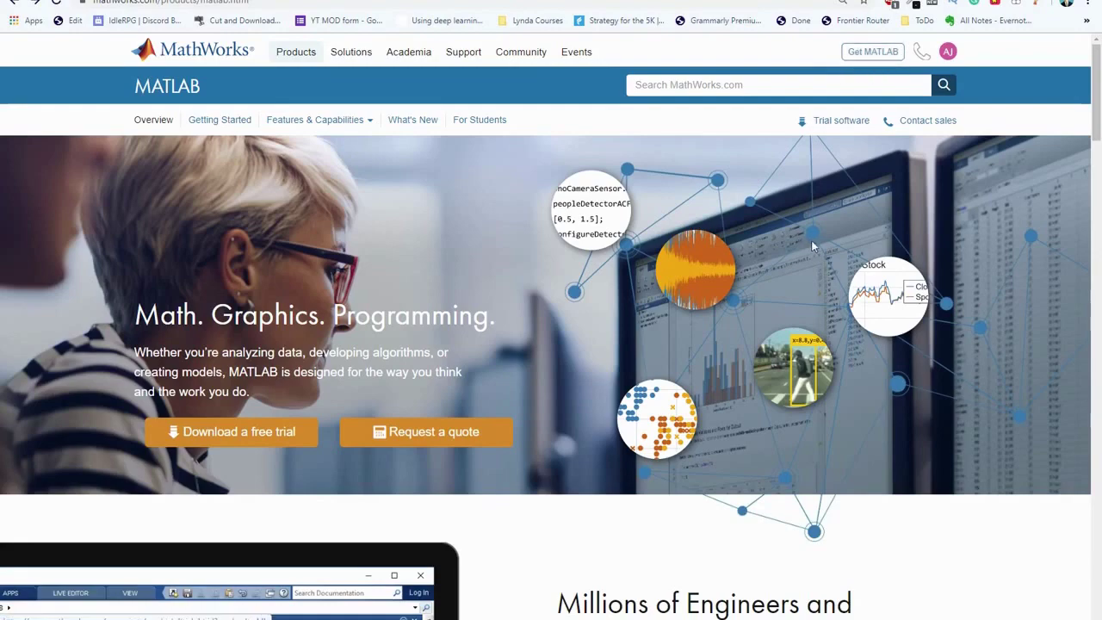
pyautogui.scroll(-10, 819, 215)
pyautogui.scroll(-10, 819, 216)
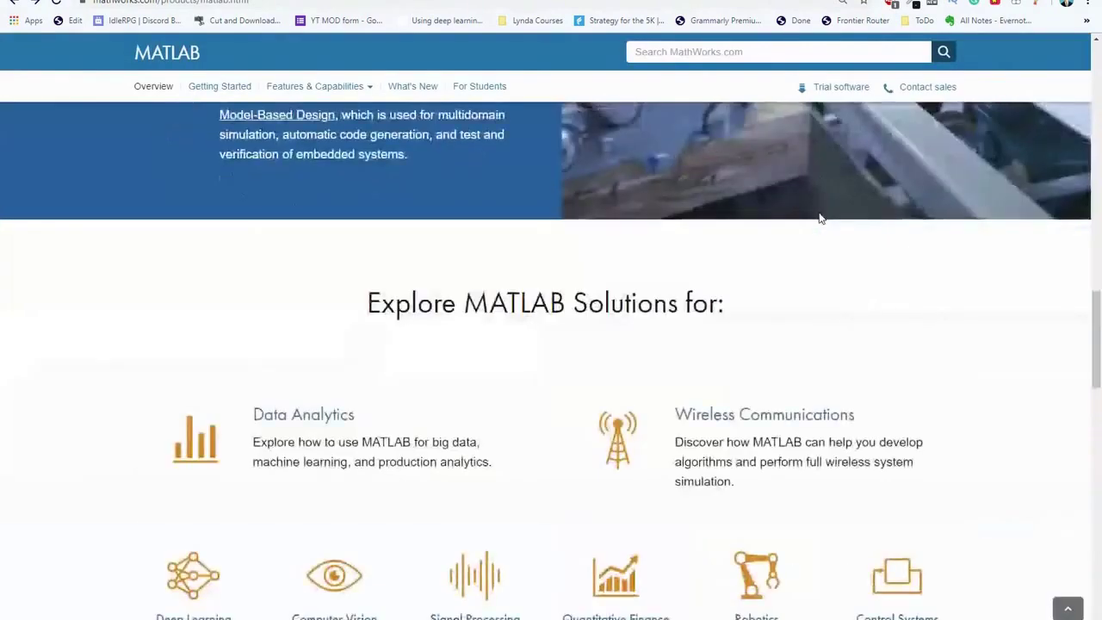
pyautogui.scroll(-10, 858, 255)
pyautogui.scroll(15, 882, 203)
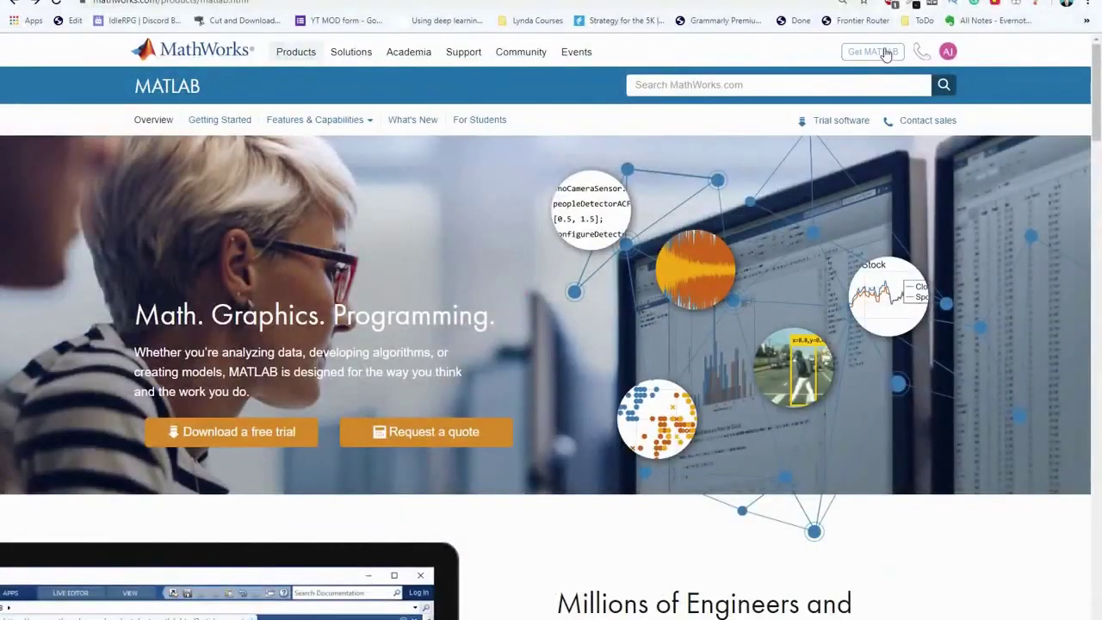
pyautogui.click(863, 54)
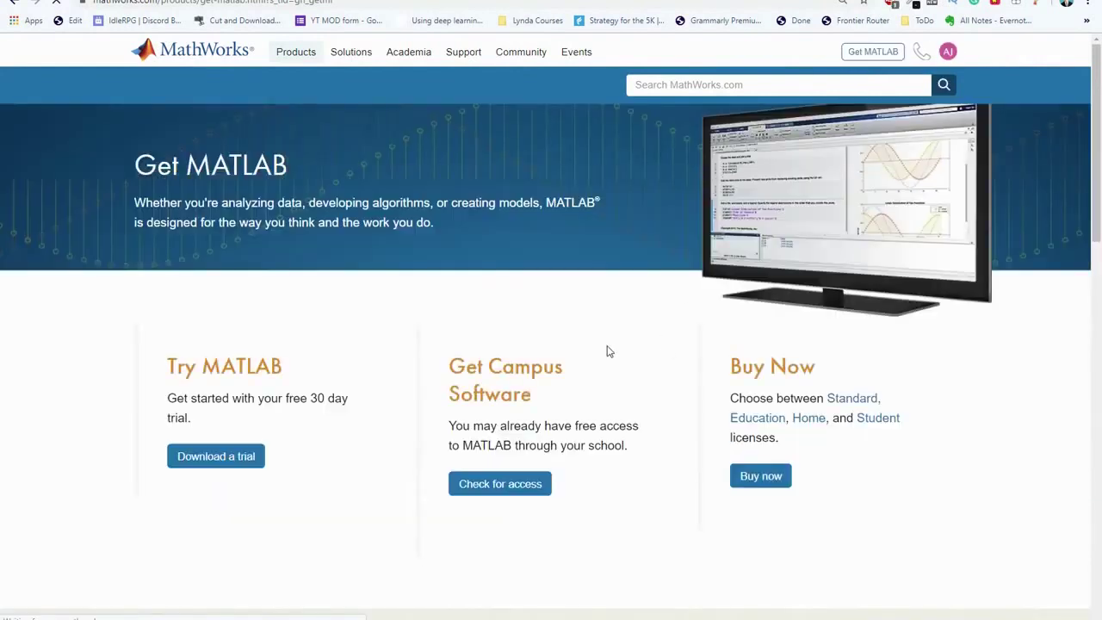
# - Highlight the free 30-day trial and campus access notes, then download the latest release, R2020a
pyautogui.scroll(-2, 612, 276)
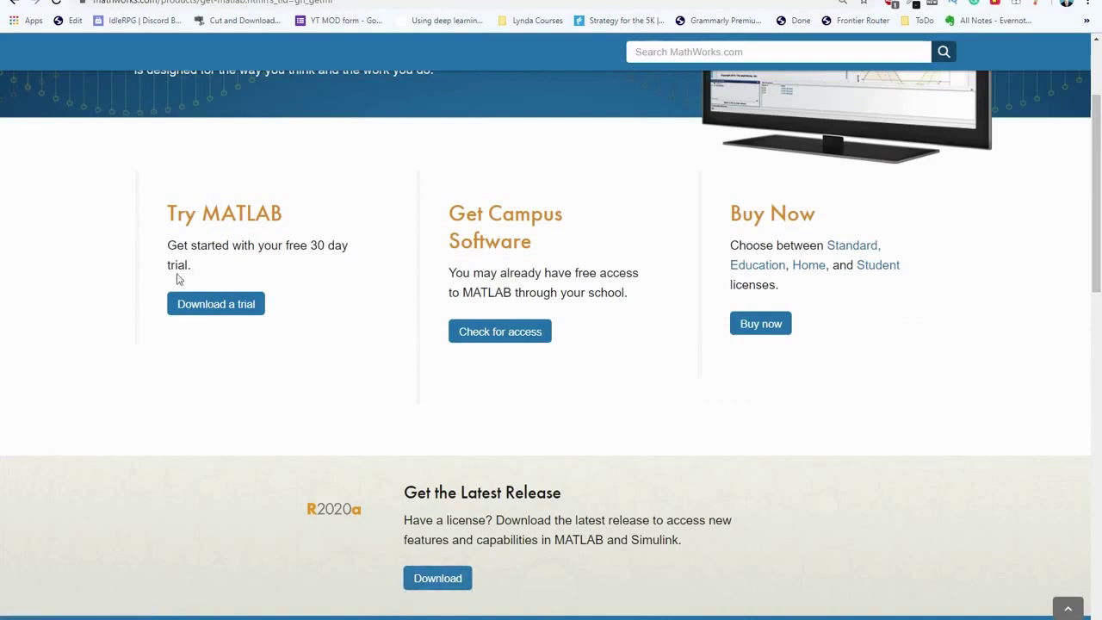
pyautogui.moveTo(165, 246); pyautogui.dragTo(188, 267)
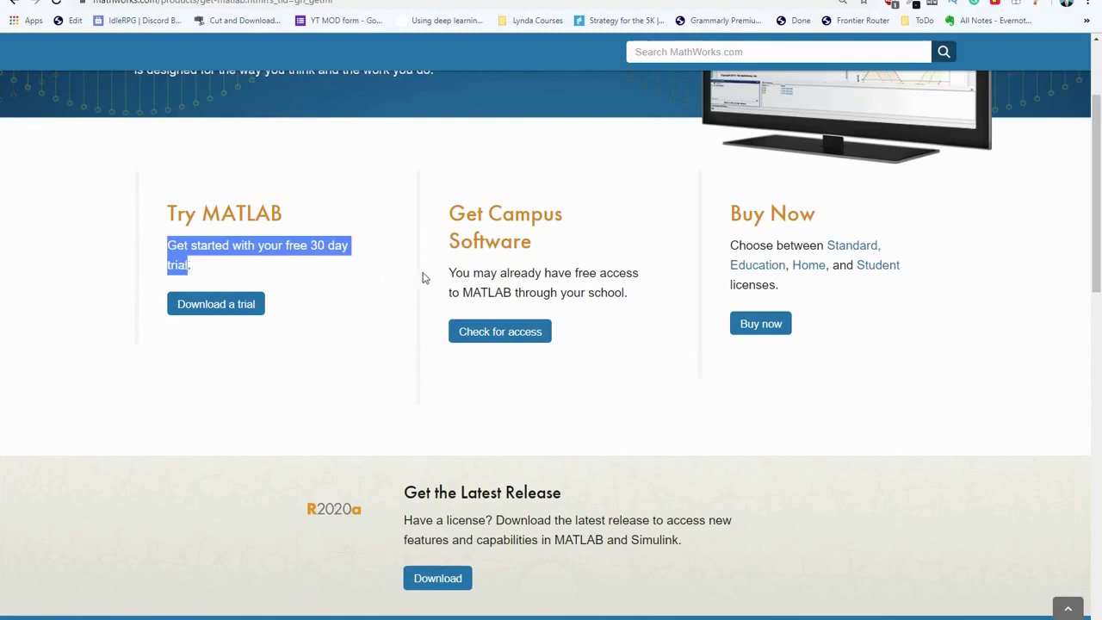
pyautogui.moveTo(443, 271); pyautogui.dragTo(642, 305)
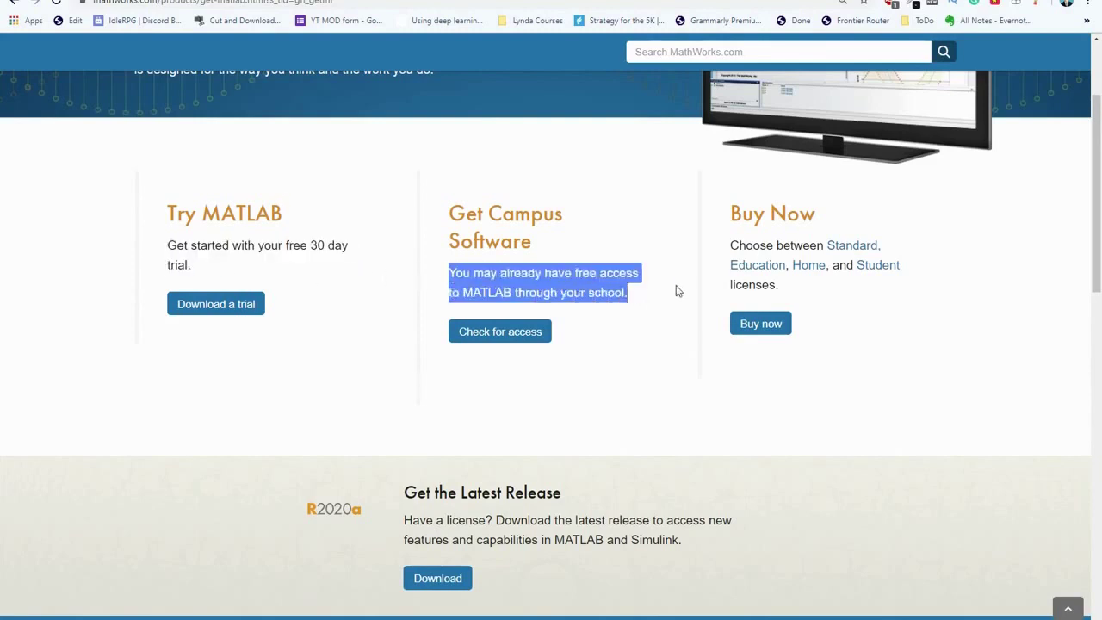
pyautogui.click(803, 246)
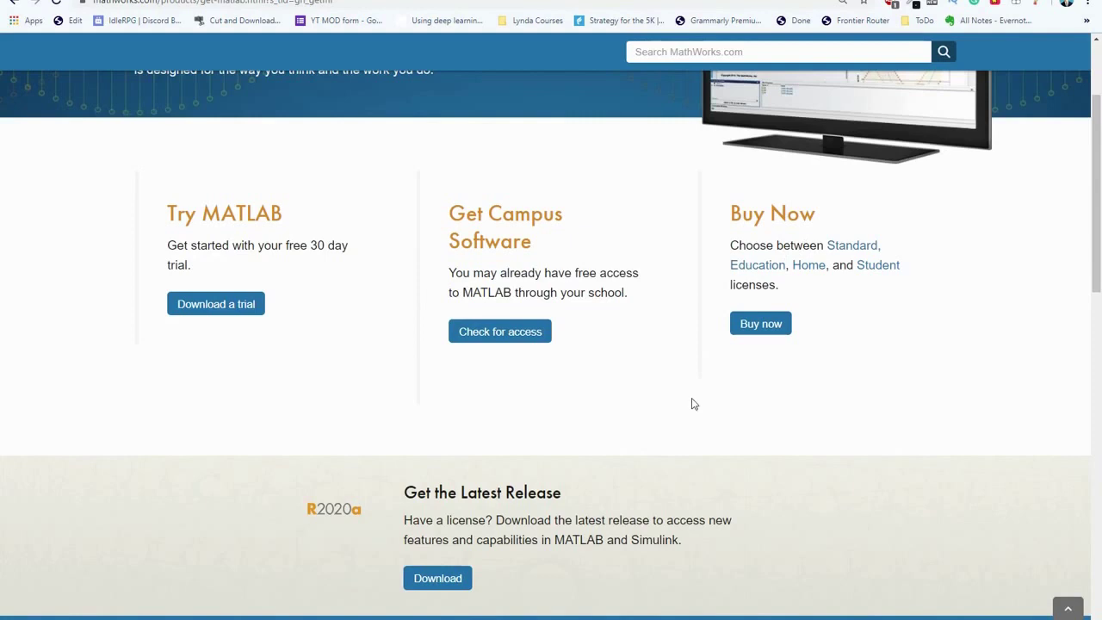
pyautogui.click(441, 579)
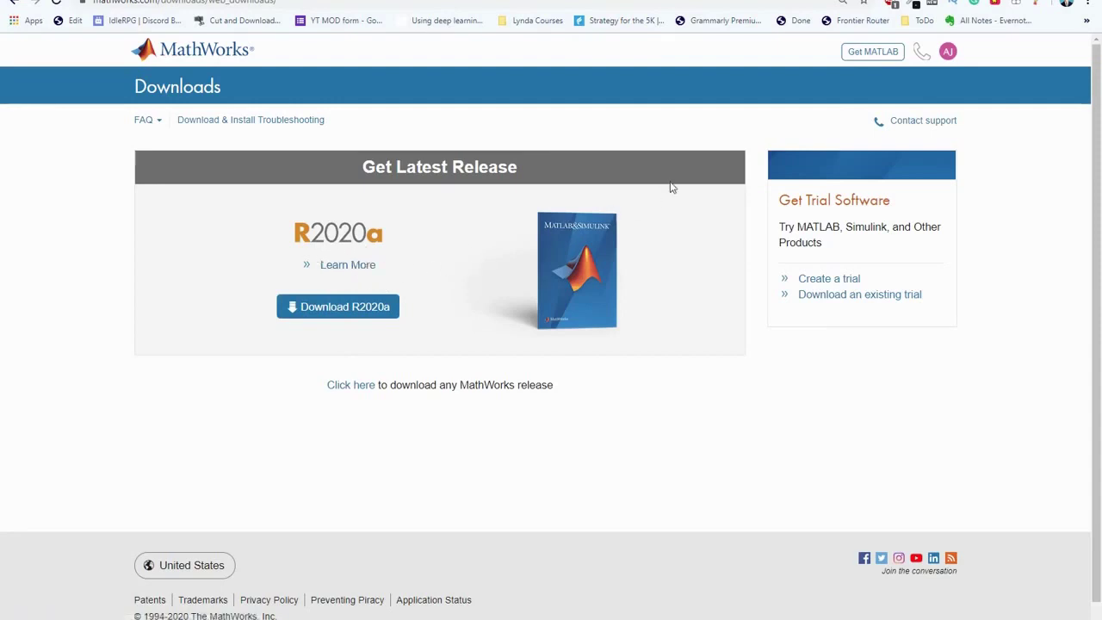
# - Download the R2020a installer for Windows, keeping Application as the file type
pyautogui.click(332, 312)
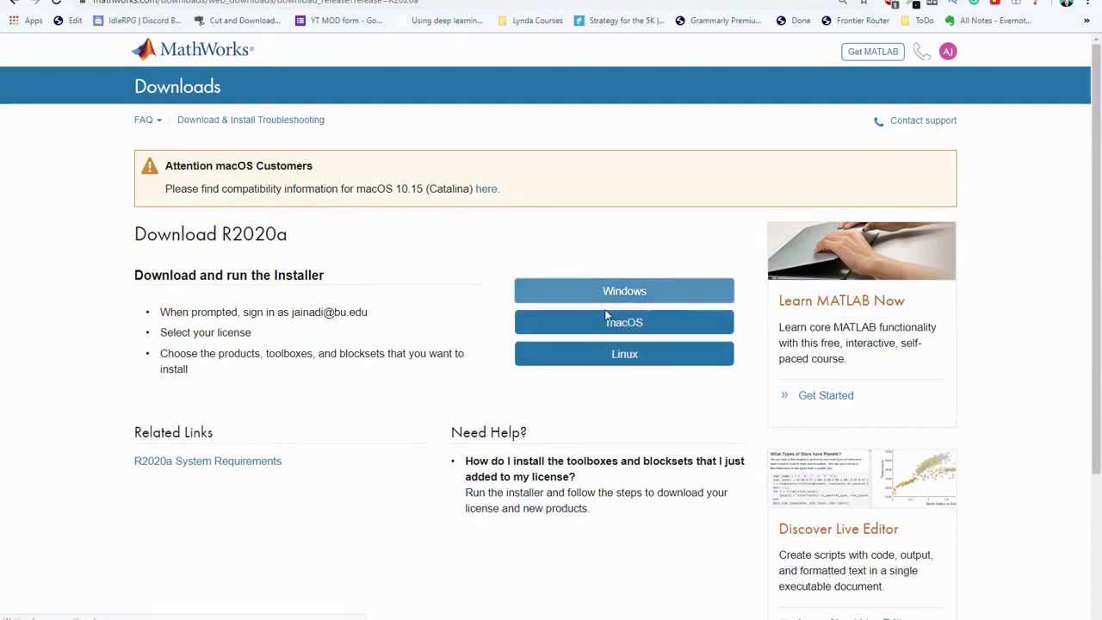
pyautogui.click(556, 290)
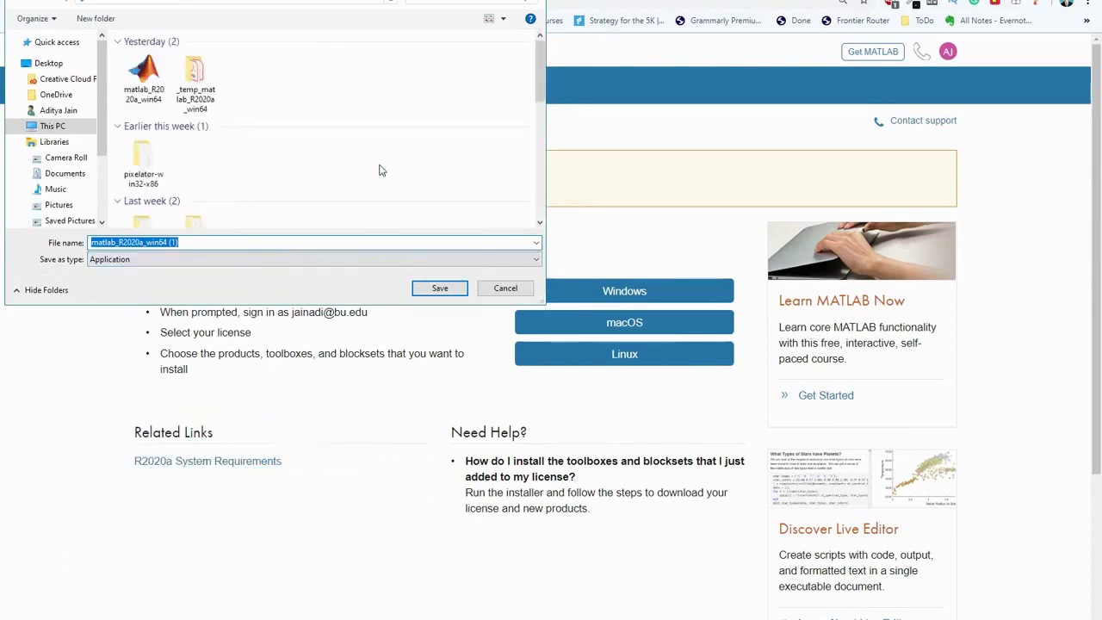
pyautogui.click(210, 258)
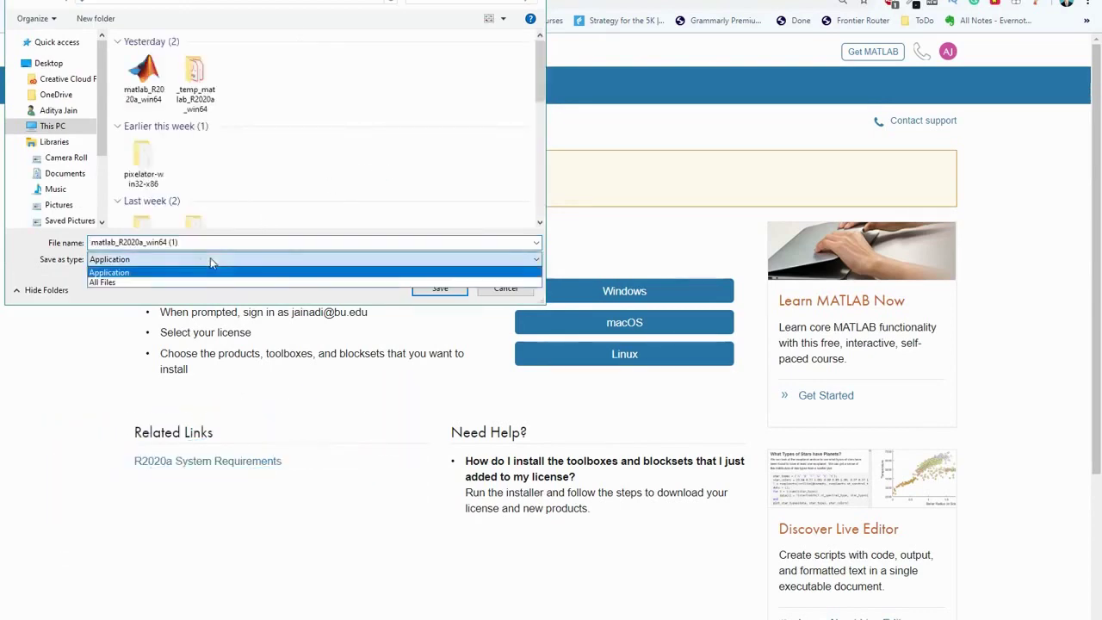
pyautogui.click(216, 259)
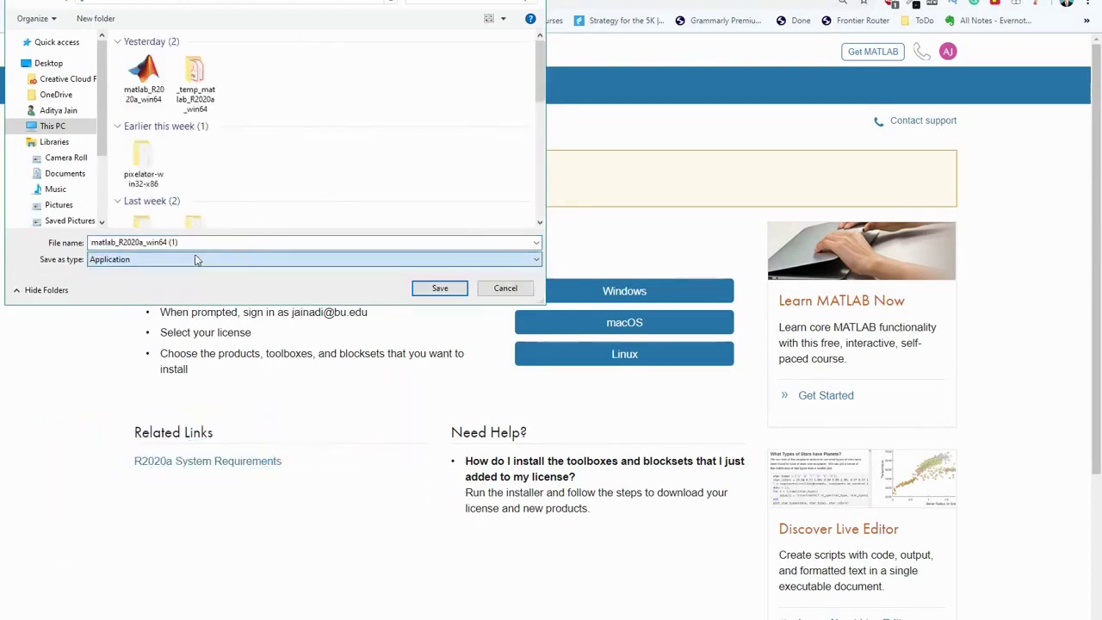
# - Save the installer, run it from the download bar, and begin unzipping into _temp_matlab_R2020a_win64
pyautogui.click(452, 290)
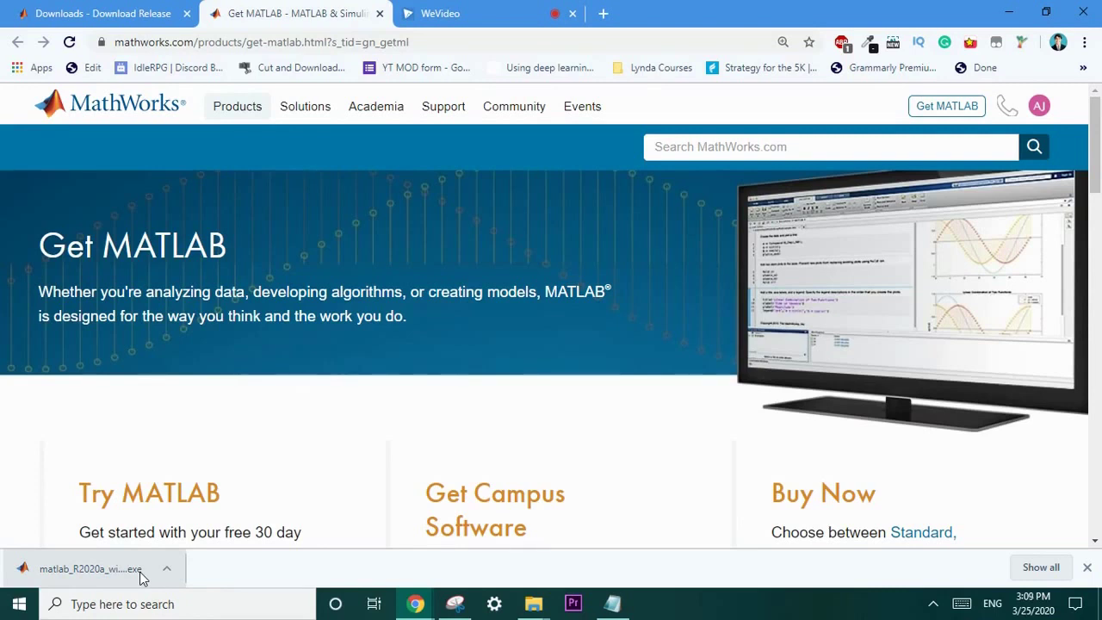
pyautogui.click(142, 577)
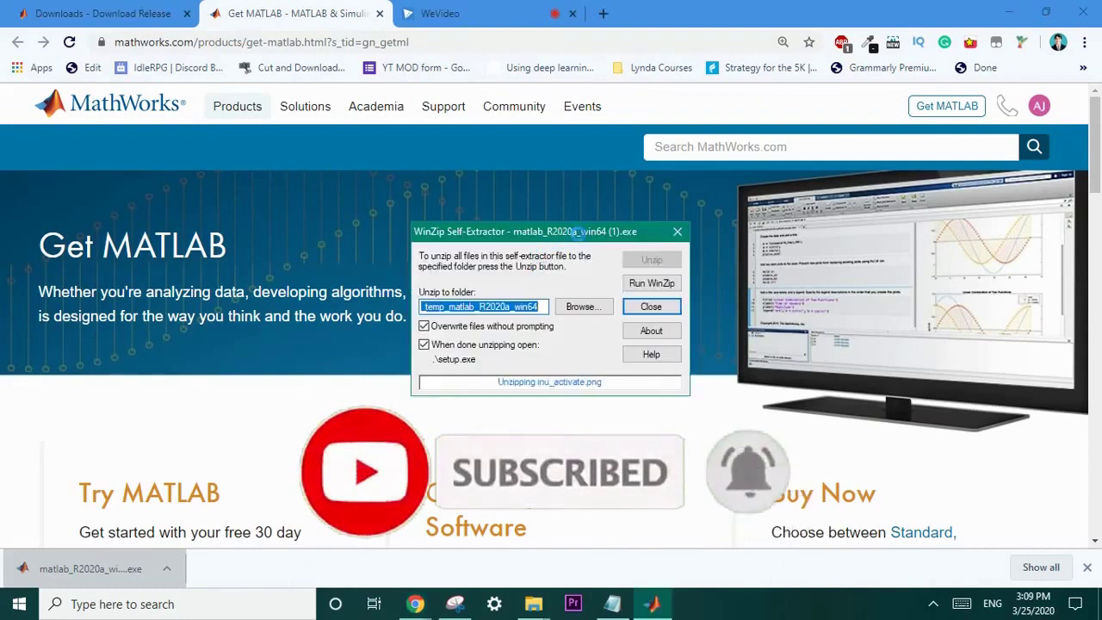
pyautogui.press('Escape')
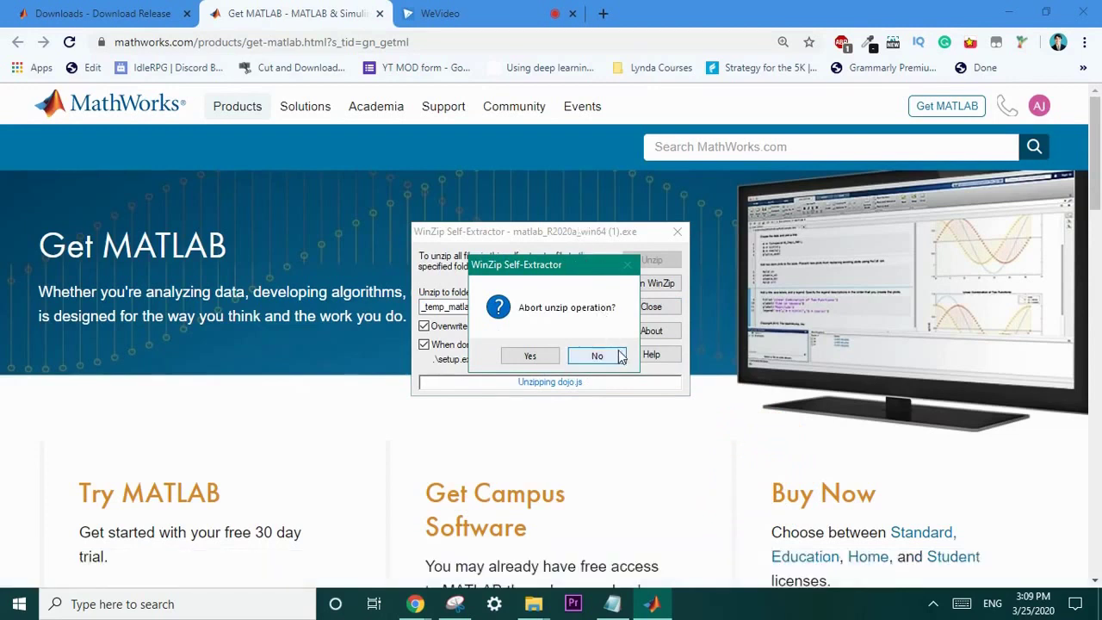
# - Answer No to aborting, letting the unzip finish and setup.exe launch the installer
pyautogui.click(615, 358)
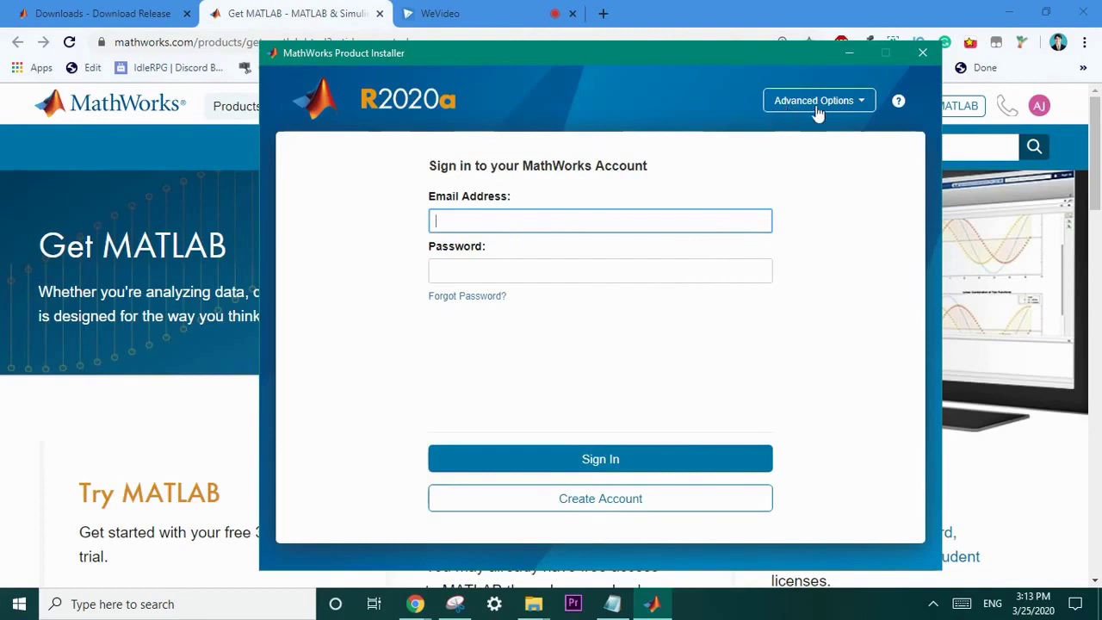
# - Review the Advanced Options install list without choosing, then enter the account e-mail and password
pyautogui.moveTo(467, 162); pyautogui.dragTo(666, 182)
pyautogui.click(666, 181)
pyautogui.moveTo(437, 198); pyautogui.dragTo(470, 197)
pyautogui.click(517, 198)
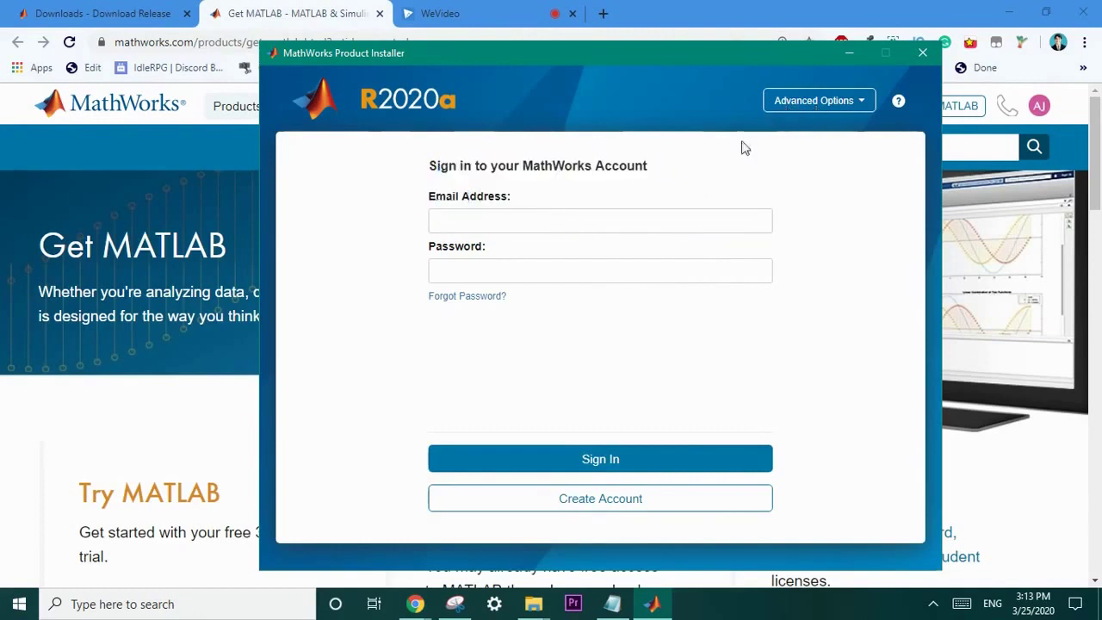
pyautogui.click(834, 105)
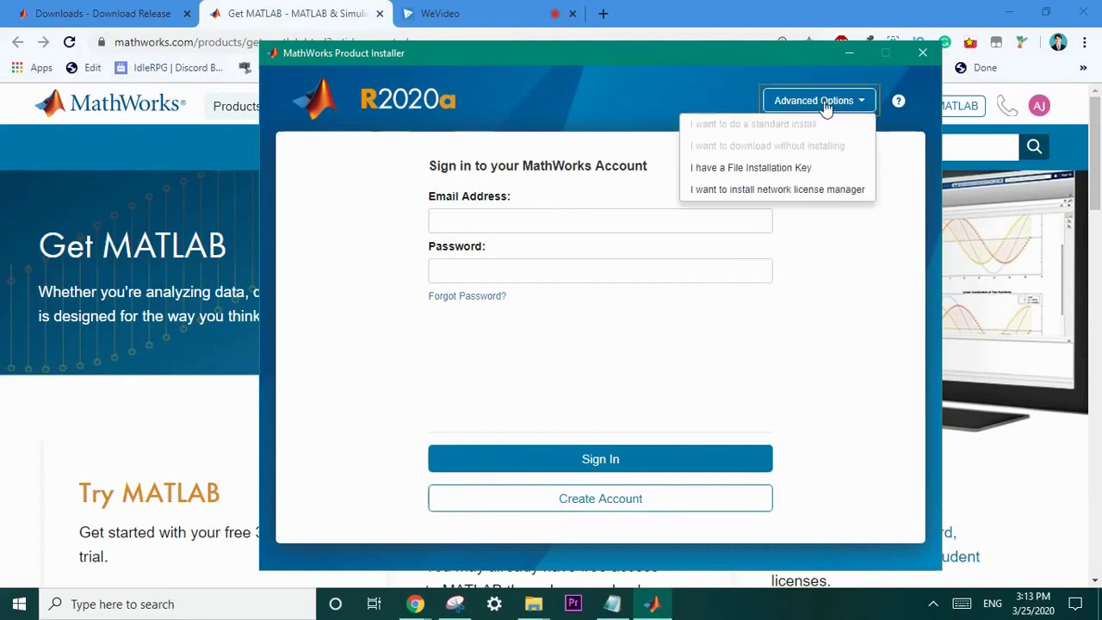
pyautogui.click(785, 208)
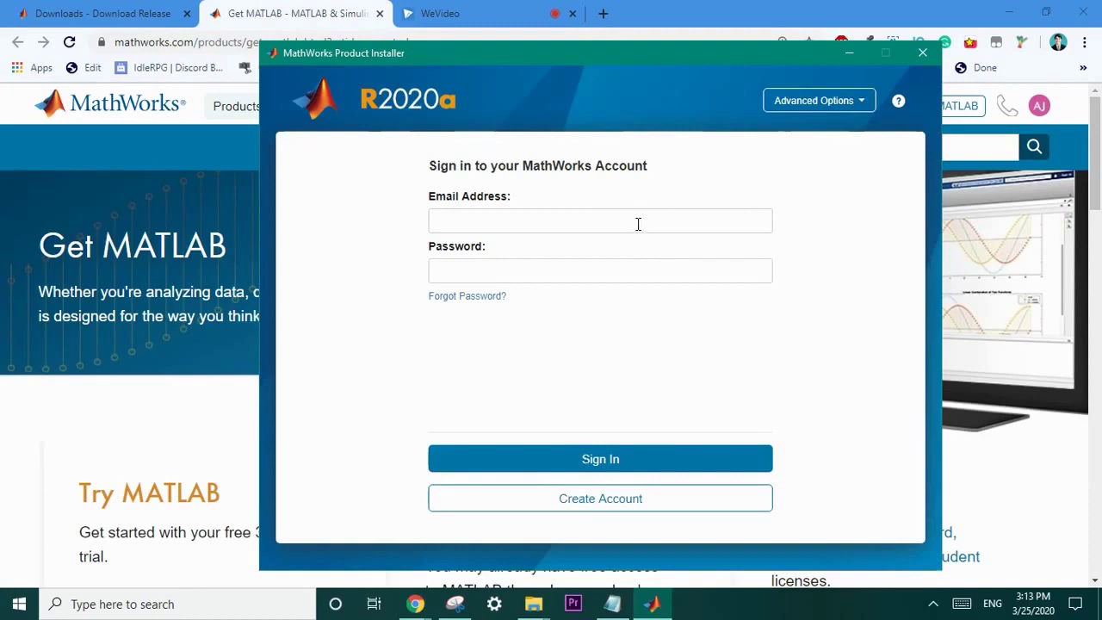
pyautogui.click(633, 220)
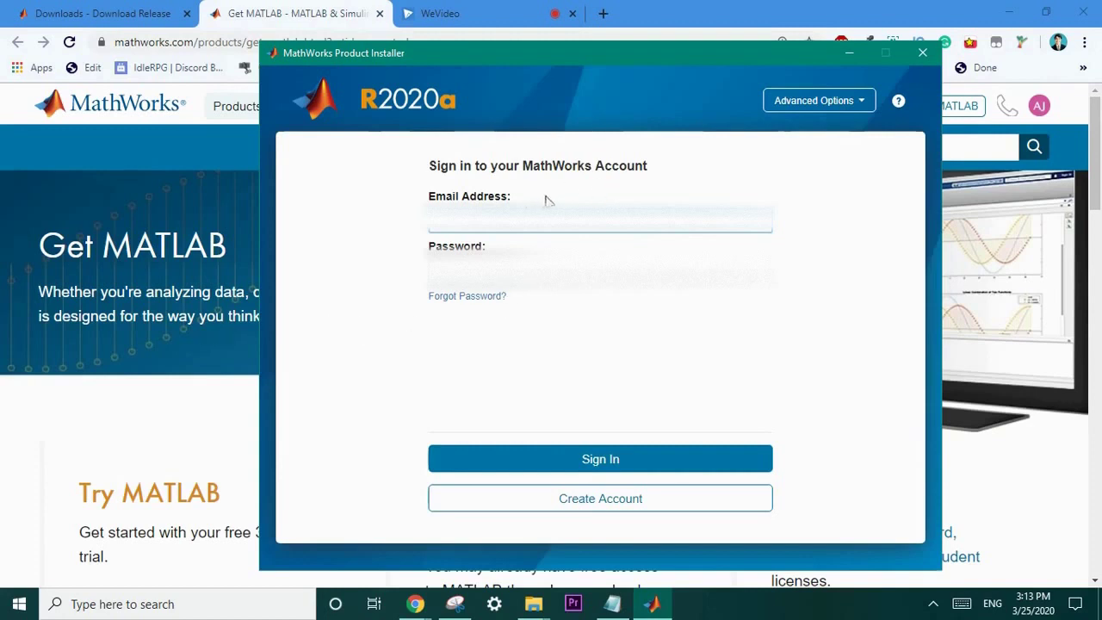
# - Sign in to the MathWorks account and select Yes to accept the license agreement
pyautogui.click(549, 457)
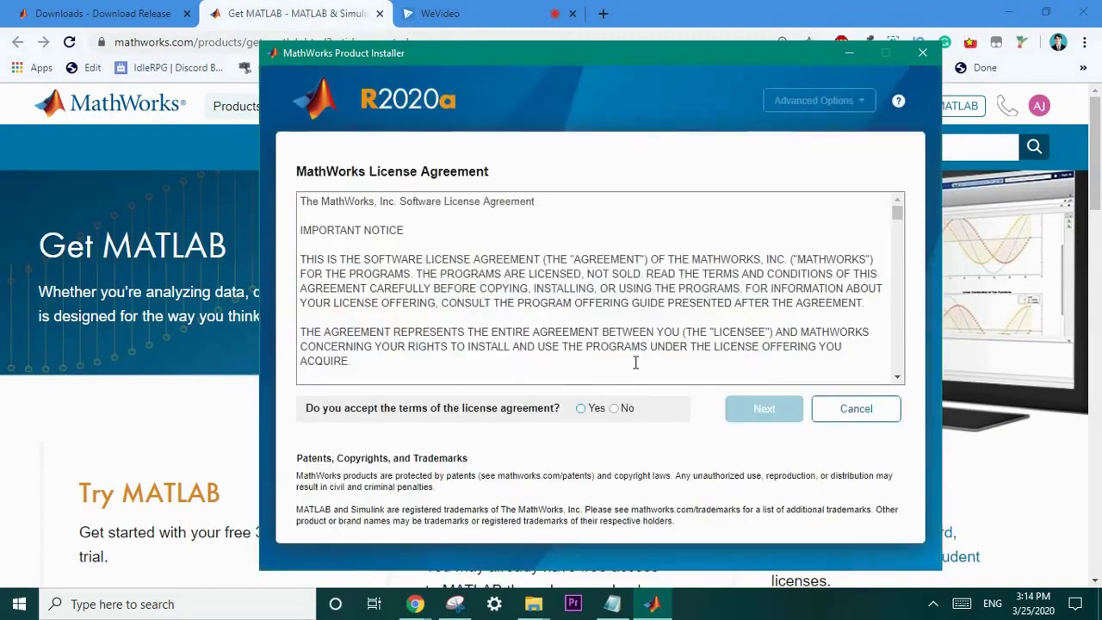
pyautogui.click(581, 409)
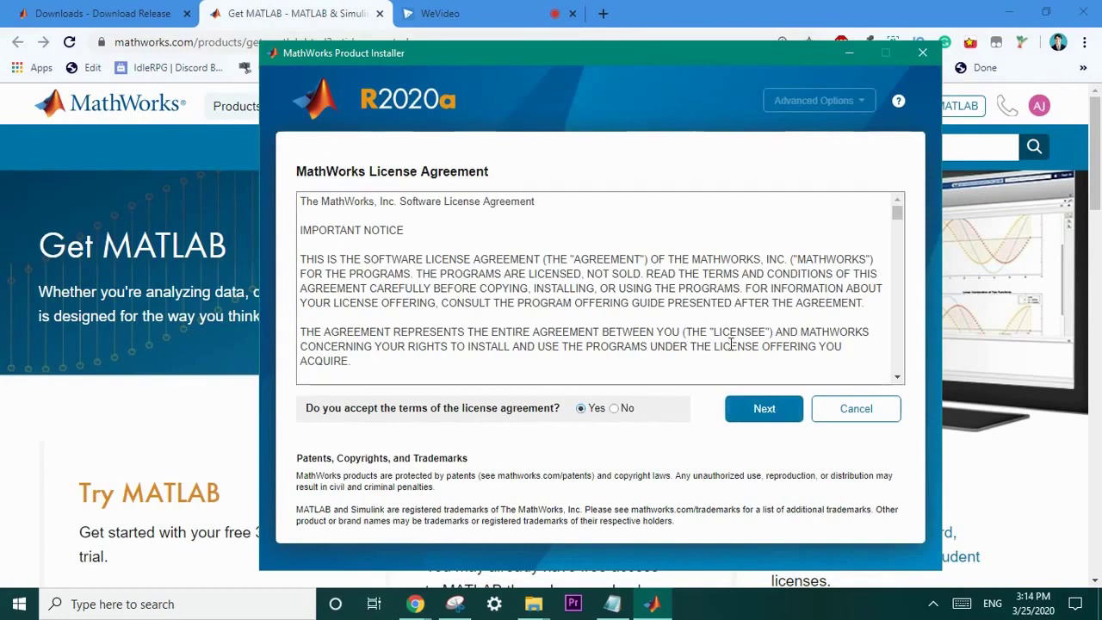
pyautogui.scroll(-15, 729, 356)
pyautogui.scroll(15, 728, 355)
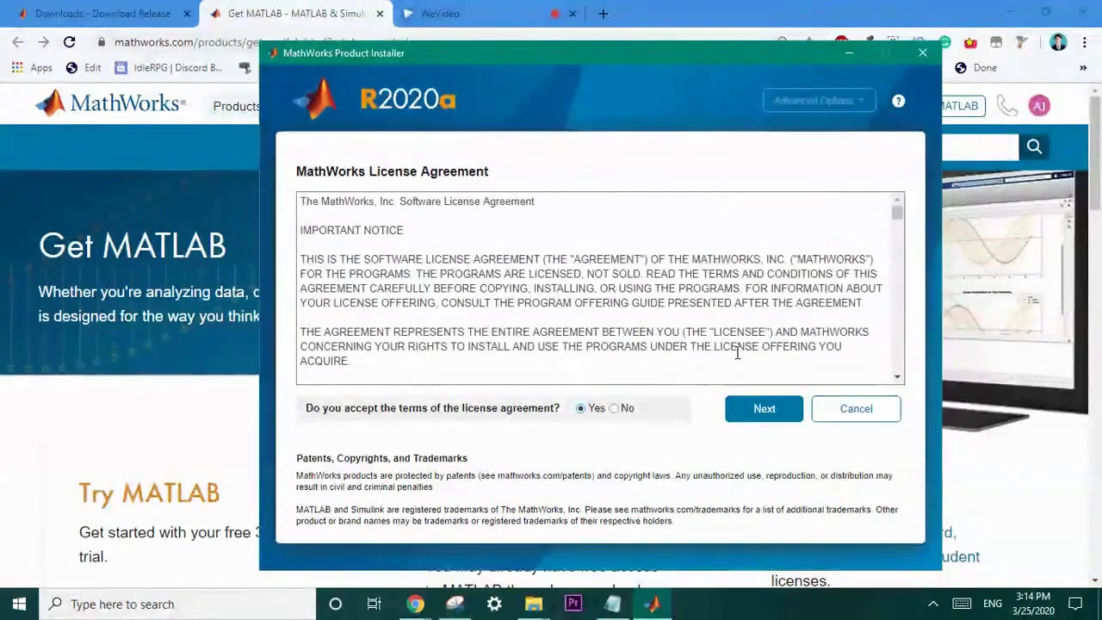
# - Select the MATLAB (Individual) academic license and leave the Windows user name unchanged
pyautogui.click(760, 413)
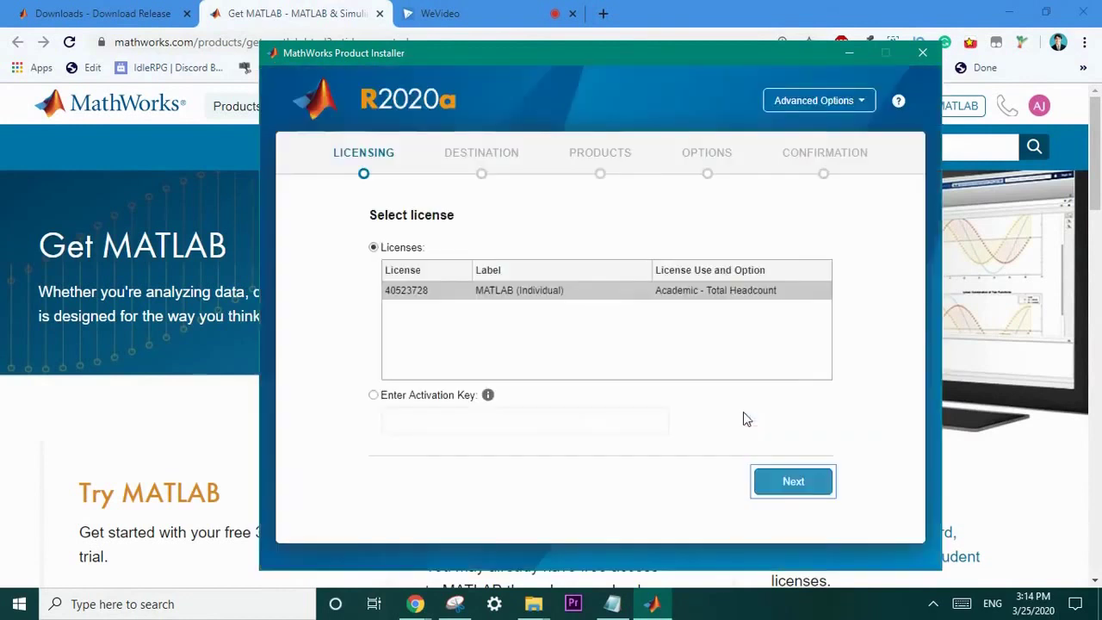
pyautogui.click(392, 290)
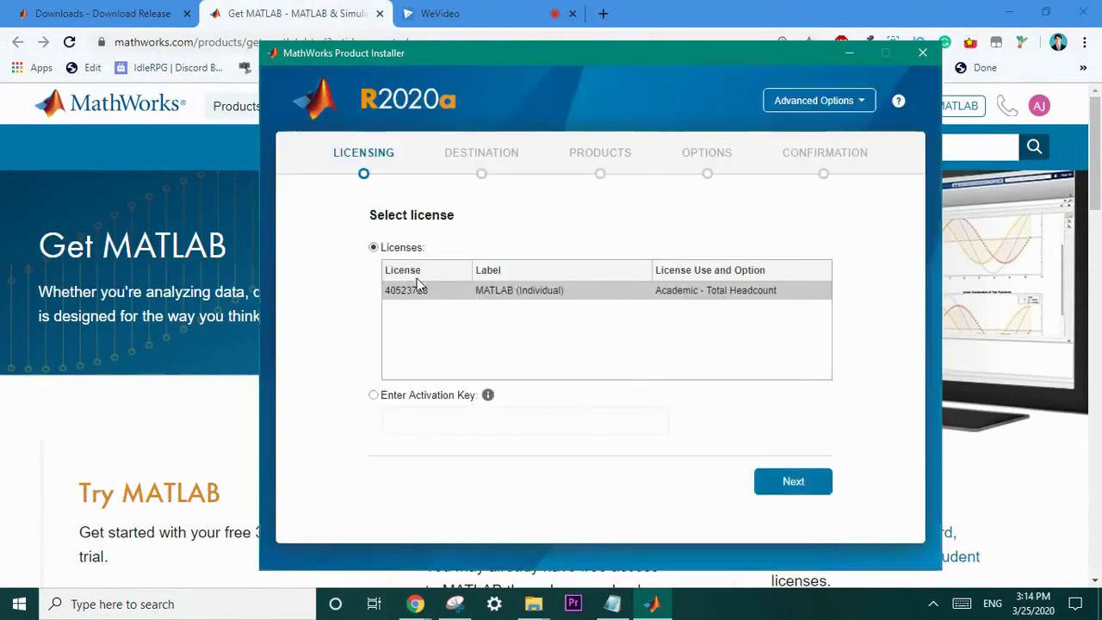
pyautogui.click(394, 289)
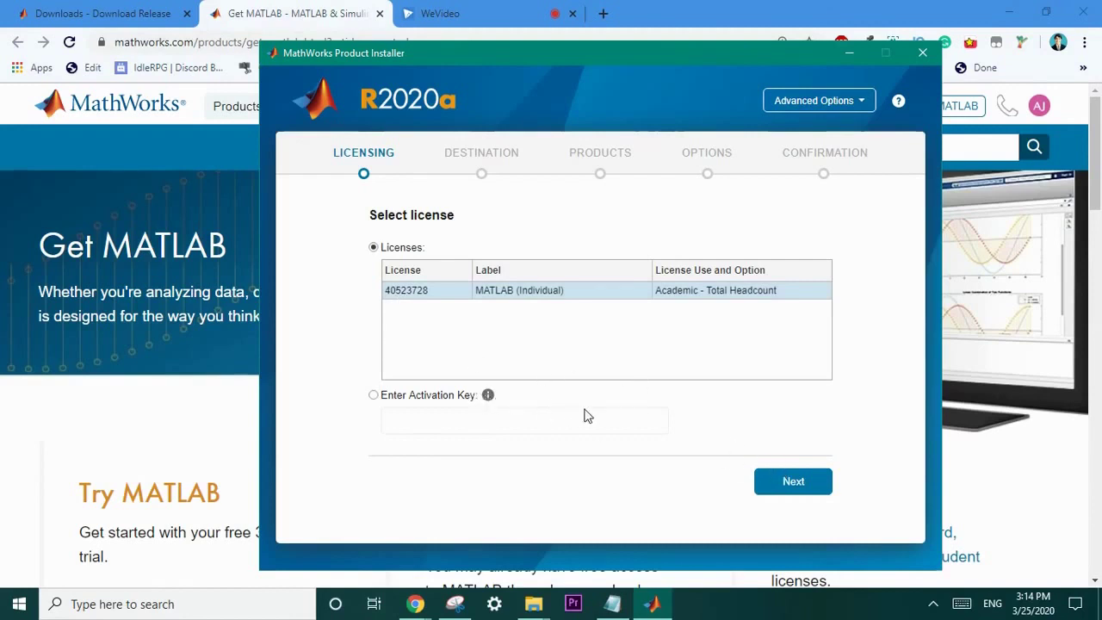
pyautogui.click(772, 479)
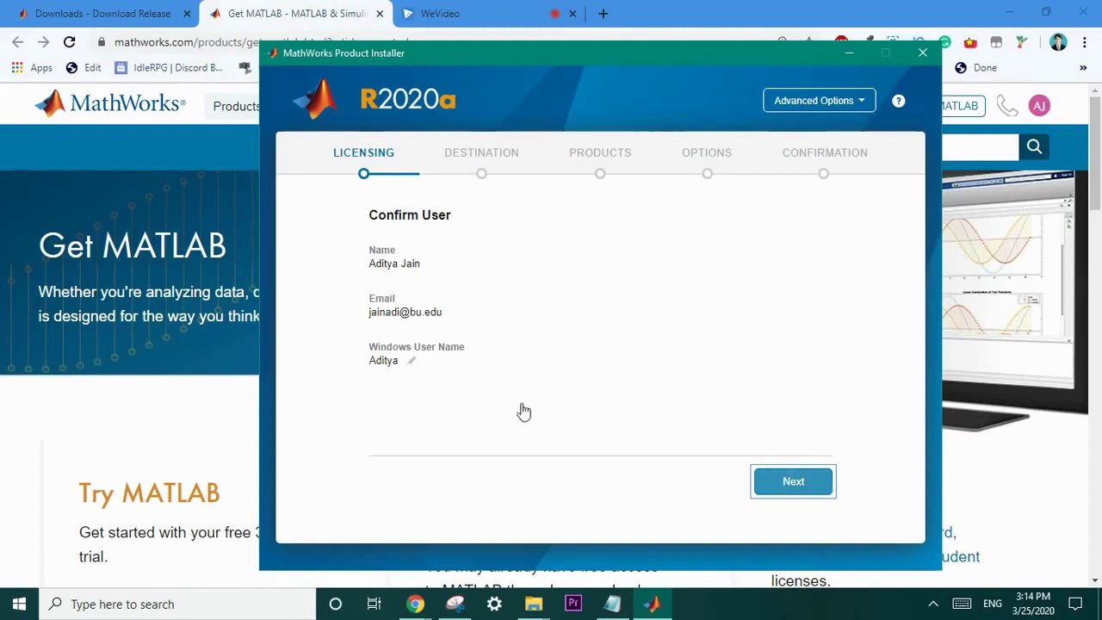
pyautogui.click(413, 361)
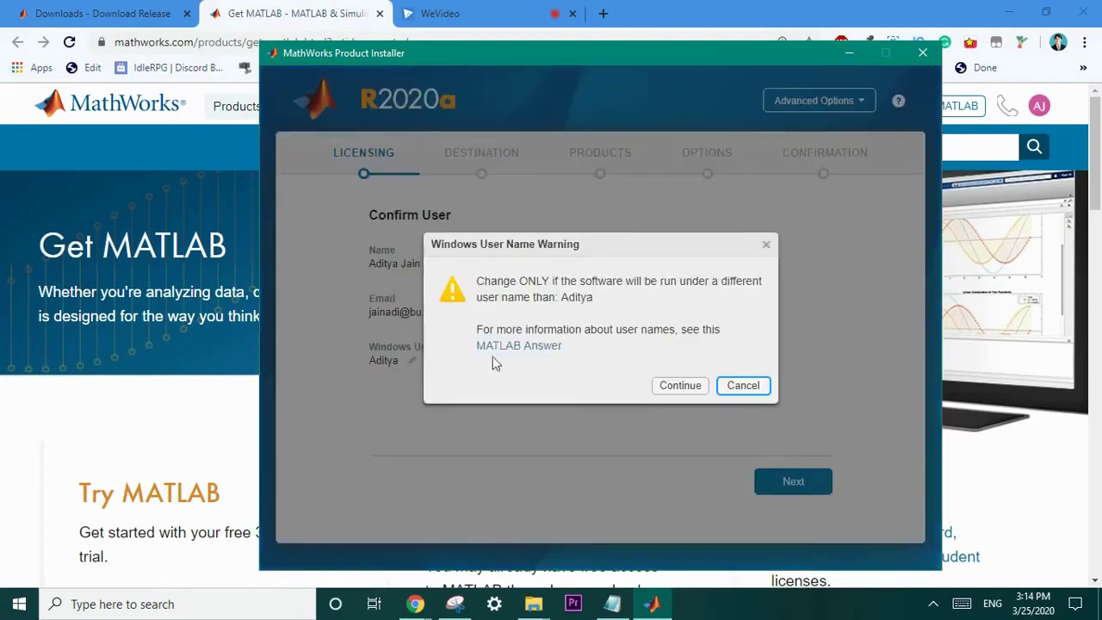
pyautogui.click(742, 387)
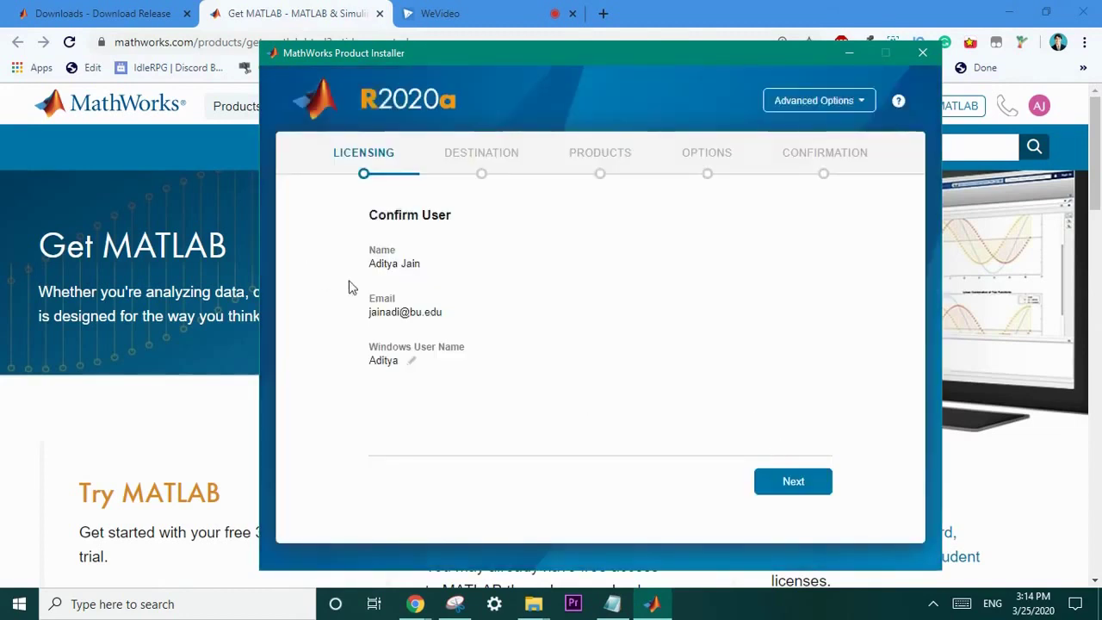
# - Confirm the user details and keep the install folder at C:\Program Files\MATLAB\R2020a
pyautogui.click(823, 498)
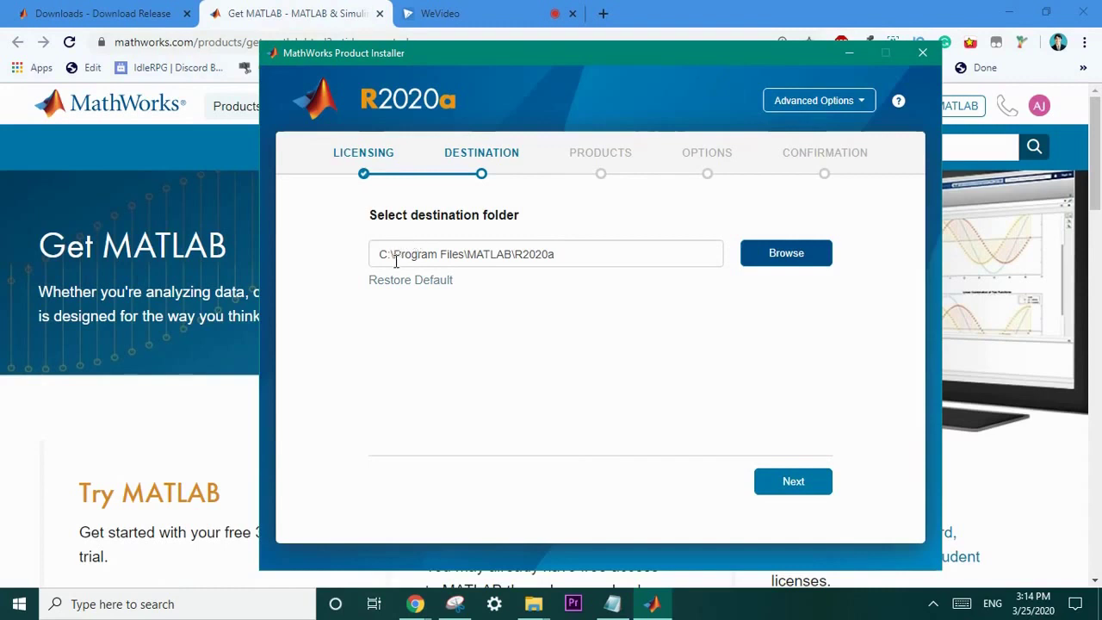
pyautogui.moveTo(396, 261); pyautogui.dragTo(546, 283)
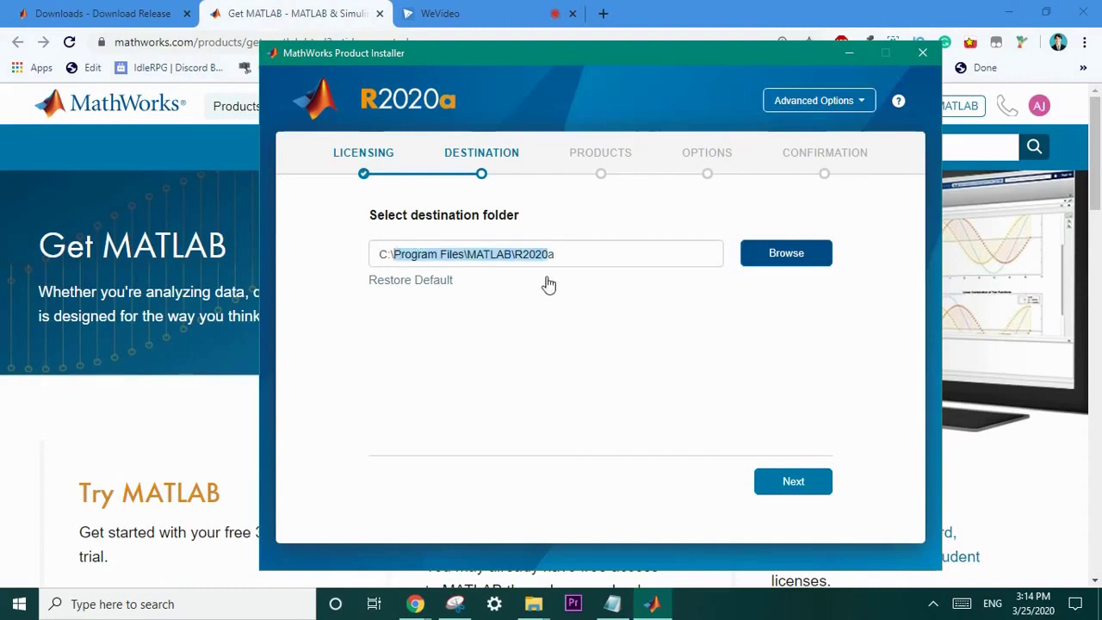
pyautogui.click(580, 222)
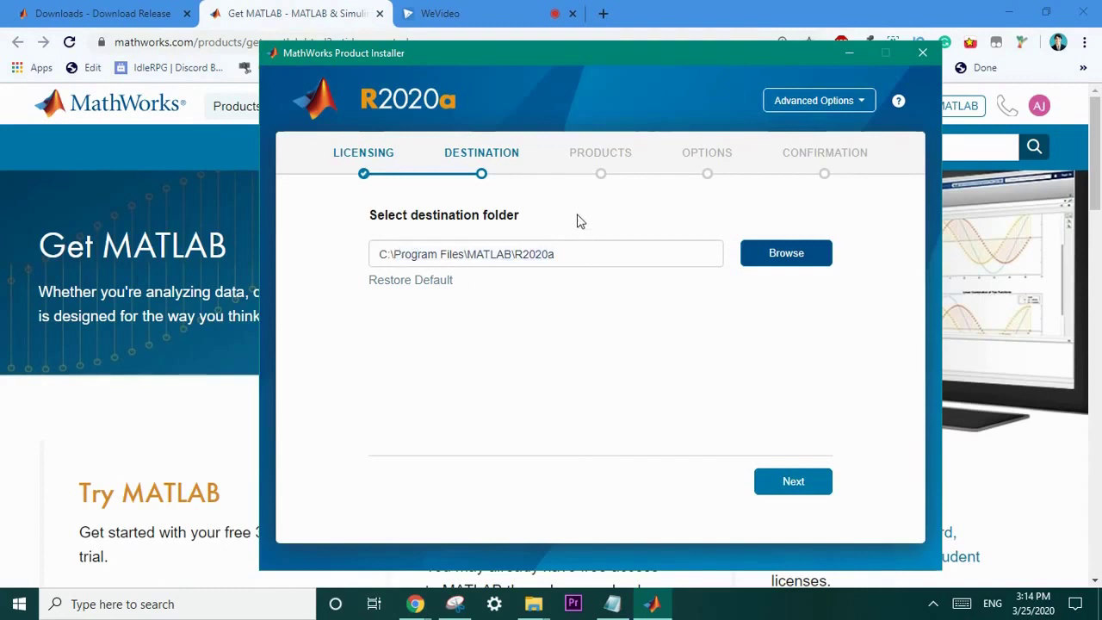
# - Accept the installation folder, deselect Simulink and tick Data Acquisition Toolbox in the product list
pyautogui.click(814, 488)
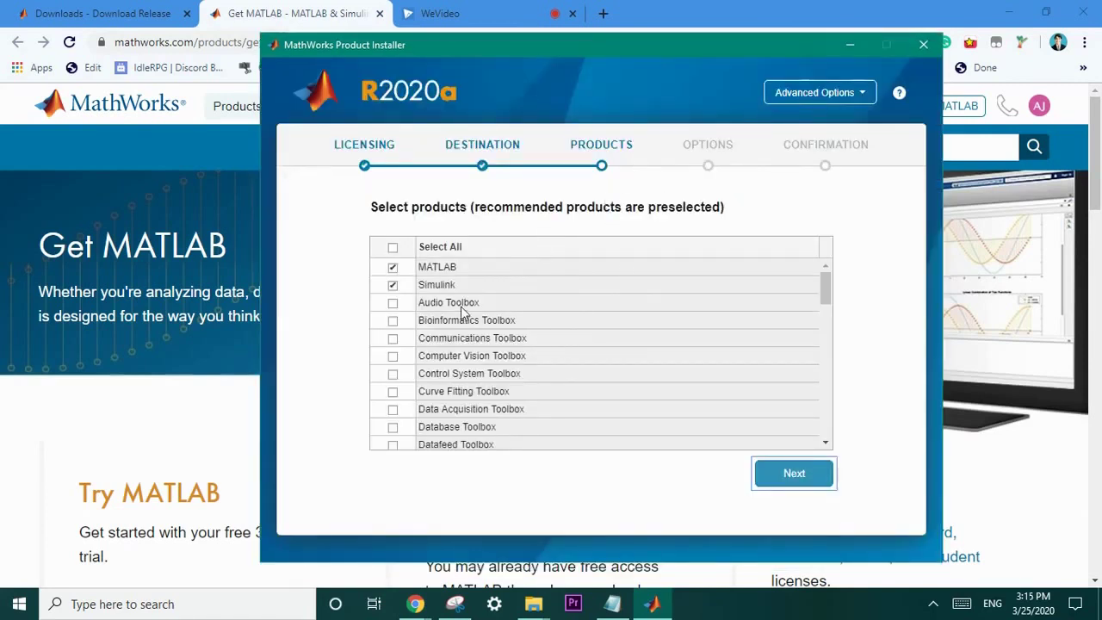
pyautogui.click(393, 285)
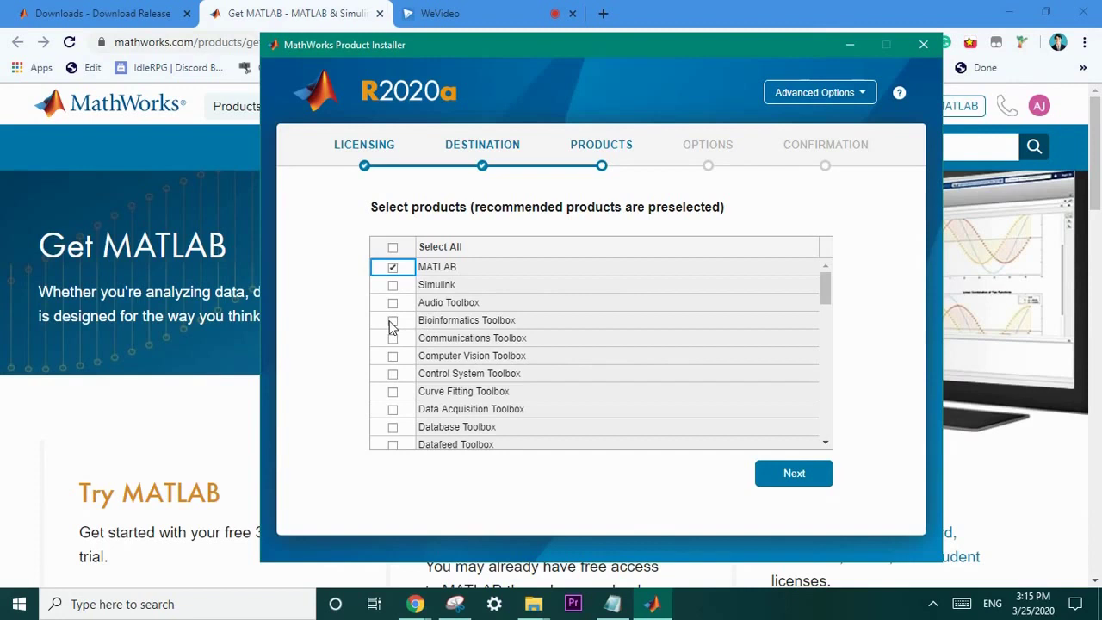
pyautogui.click(394, 355)
pyautogui.scroll(-4, 502, 358)
pyautogui.scroll(4, 504, 356)
pyautogui.moveTo(831, 285); pyautogui.dragTo(833, 314)
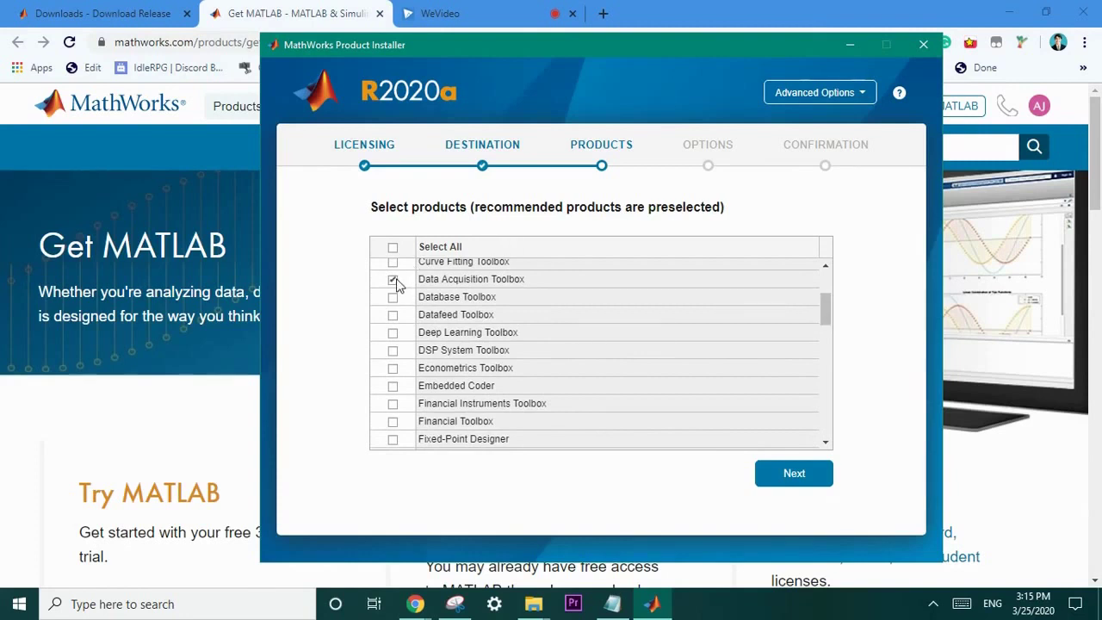
# - Tick Deep Learning, Image Processing and Image Acquisition Toolboxes plus MATLAB Coder
pyautogui.click(395, 336)
pyautogui.moveTo(827, 312); pyautogui.dragTo(823, 335)
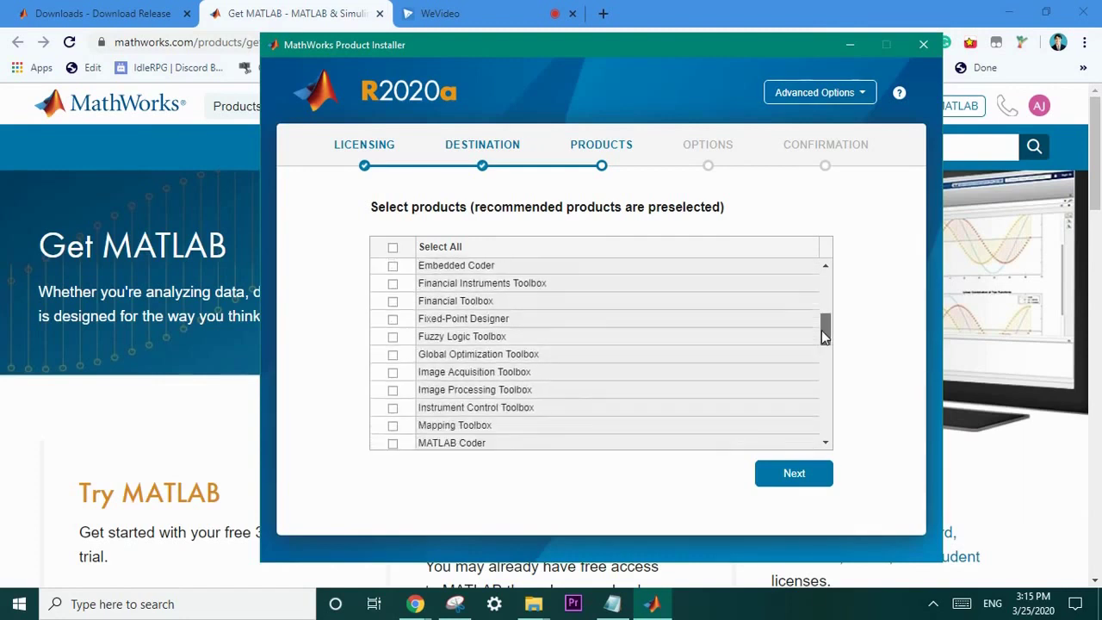
pyautogui.click(394, 390)
pyautogui.click(393, 373)
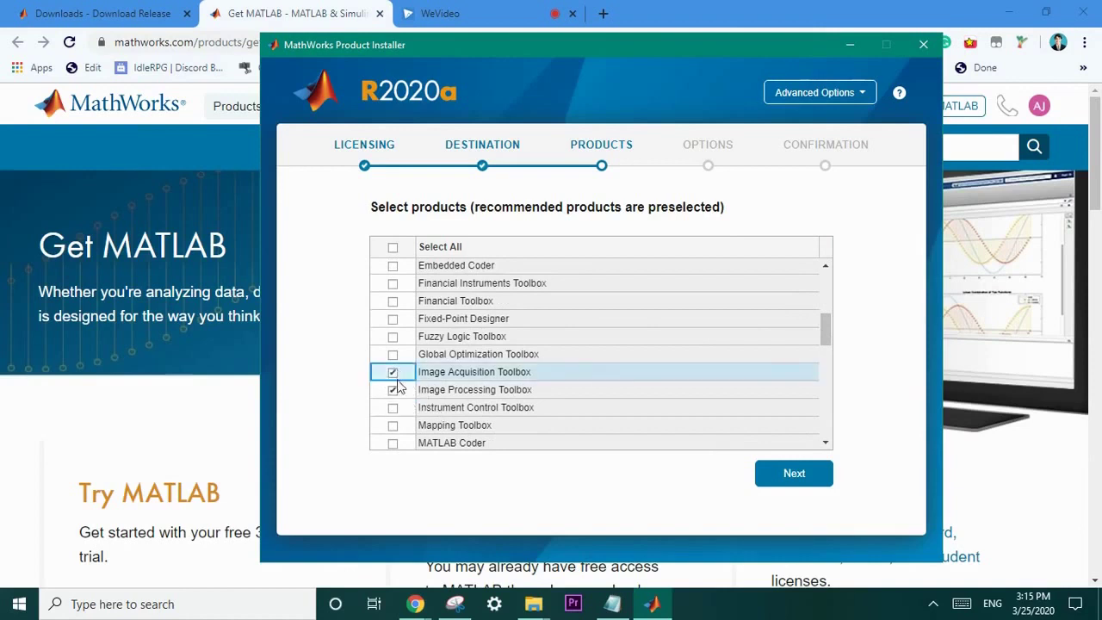
pyautogui.click(398, 443)
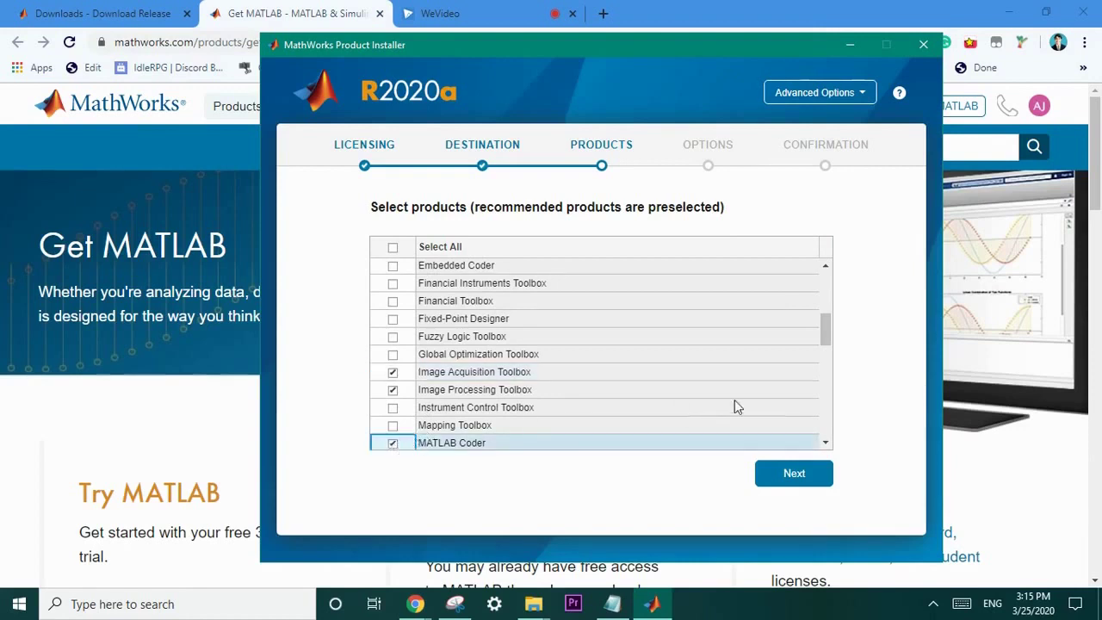
pyautogui.scroll(-1, 826, 344)
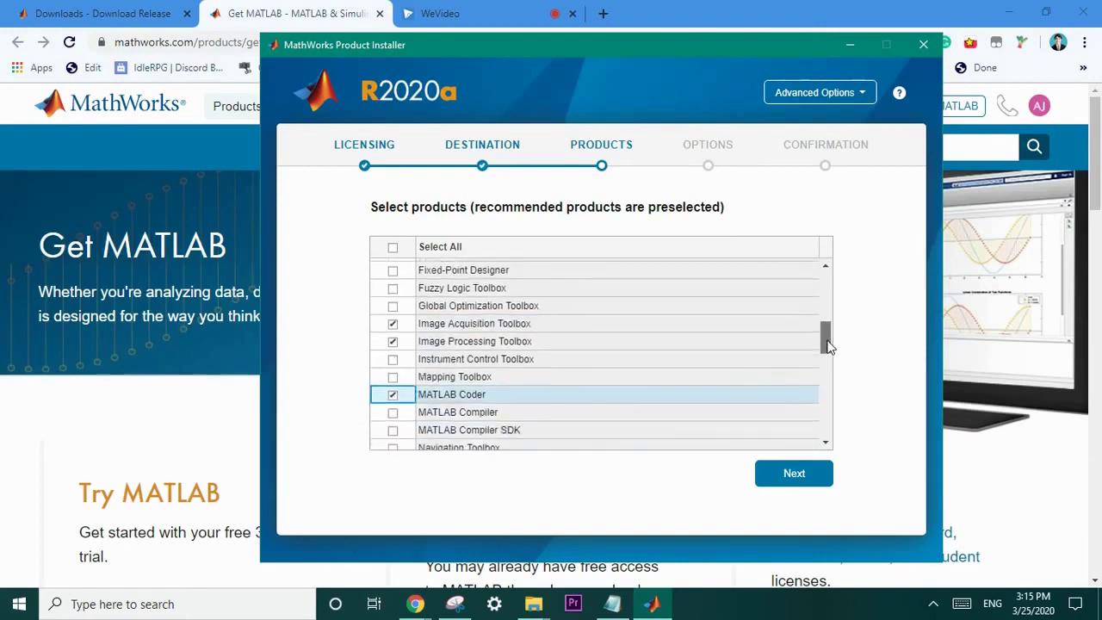
pyautogui.scroll(-1, 826, 344)
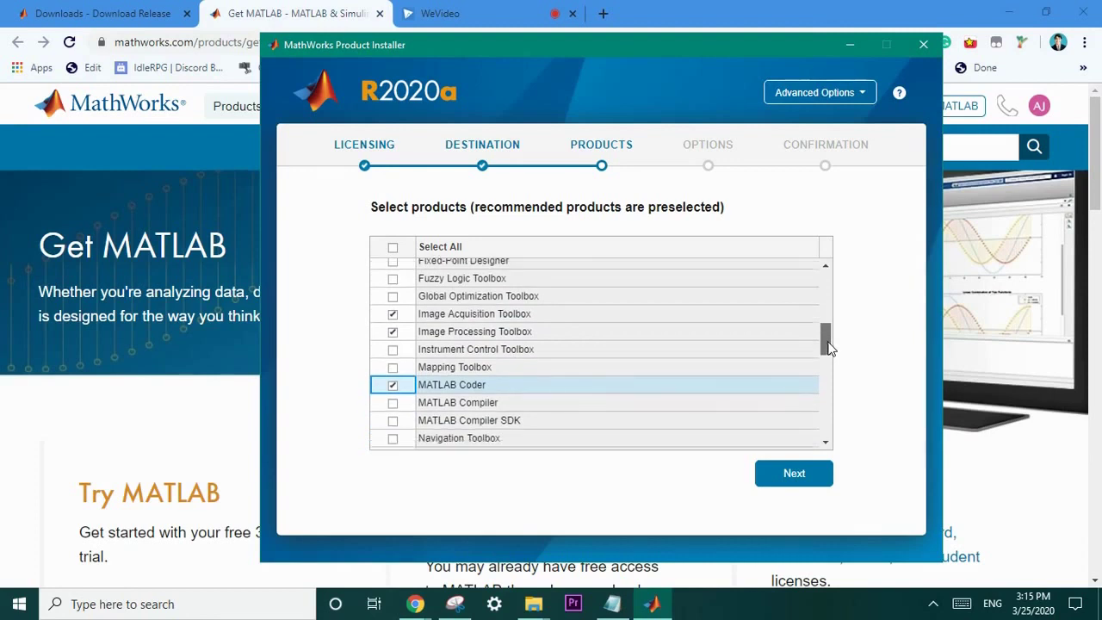
# - Add MATLAB Compiler, Compiler SDK, Parallel Computing, Statistics and Symbolic Math toolboxes, then confirm the product selection
pyautogui.click(392, 403)
pyautogui.scroll(-1, 828, 346)
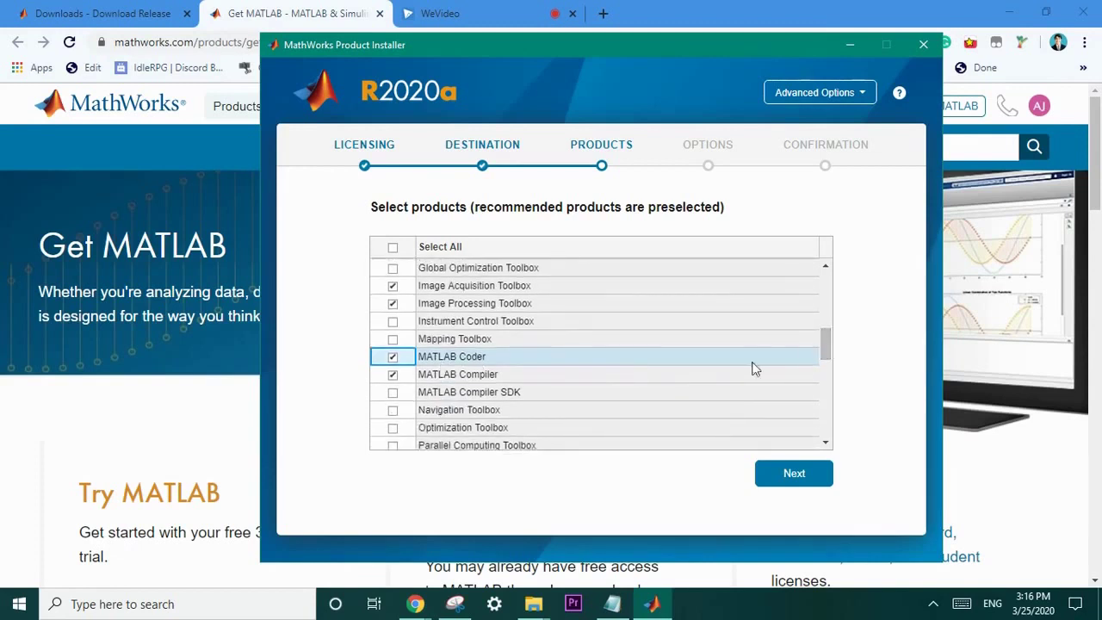
pyautogui.click(394, 394)
pyautogui.click(742, 410)
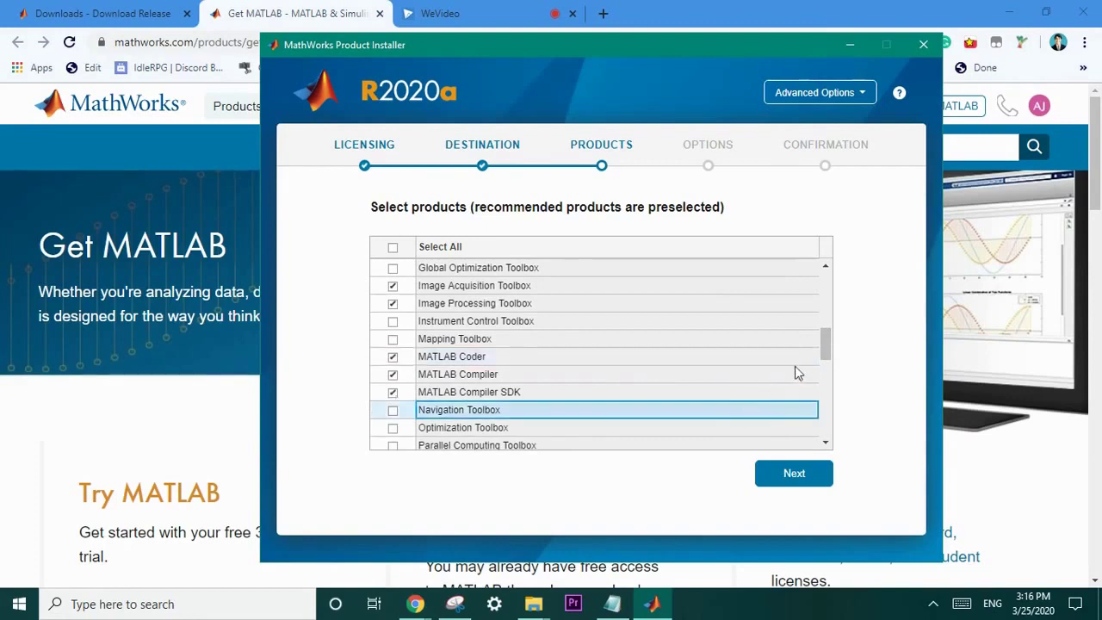
pyautogui.moveTo(826, 352); pyautogui.dragTo(825, 364)
pyautogui.click(392, 401)
pyautogui.click(670, 420)
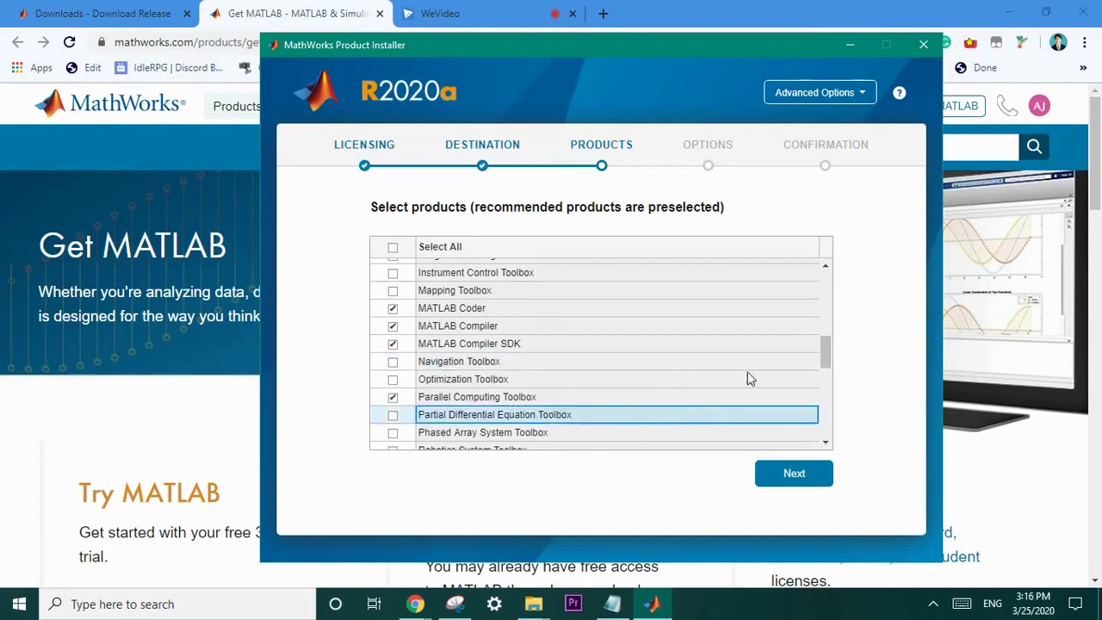
pyautogui.moveTo(825, 354); pyautogui.dragTo(825, 366)
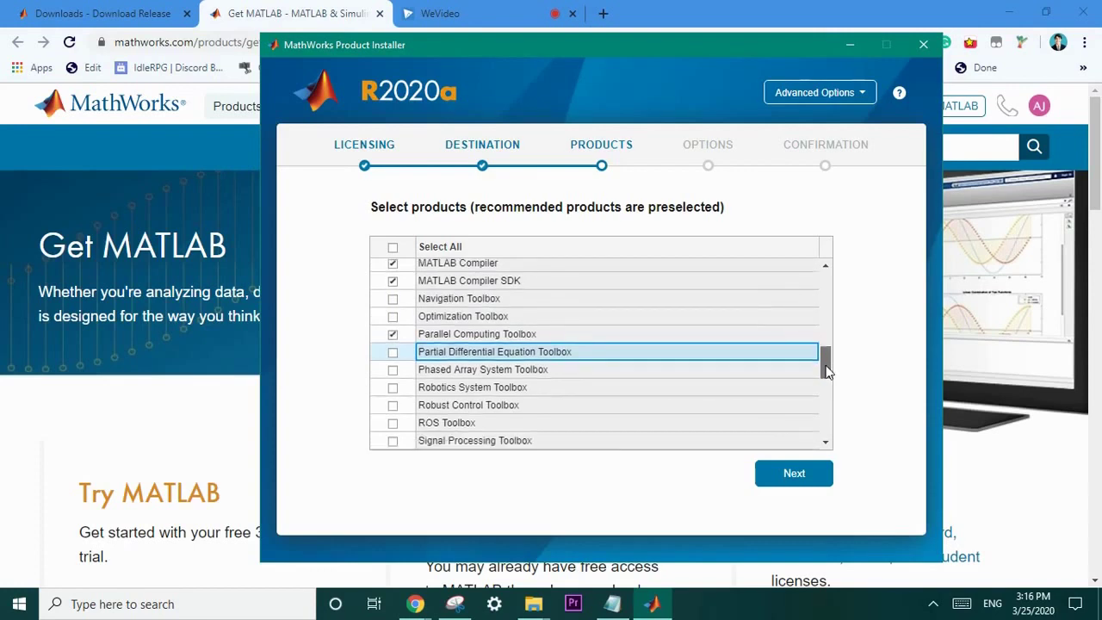
pyautogui.moveTo(826, 370); pyautogui.dragTo(829, 433)
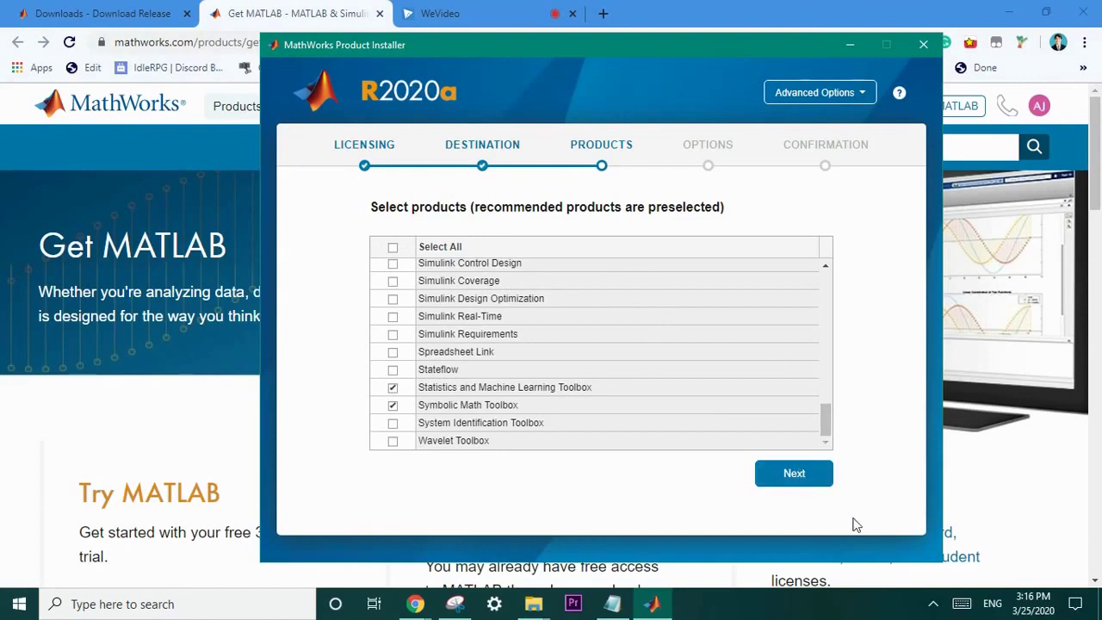
pyautogui.click(824, 486)
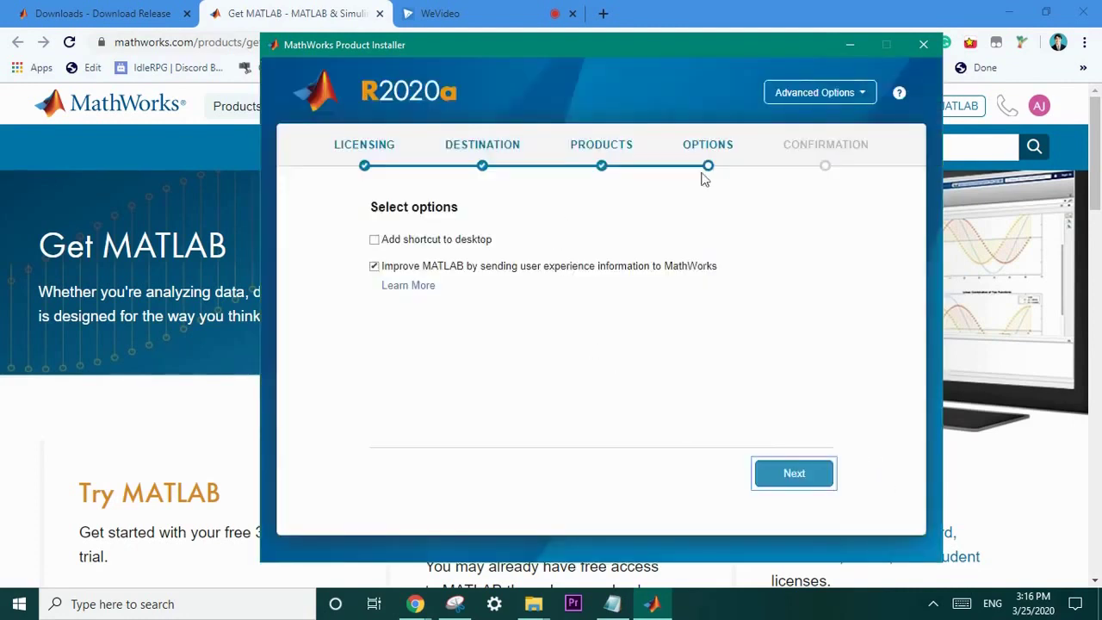
# - Turn off usage-data sharing, enable the desktop shortcut, and proceed to the confirmation summary
pyautogui.click(417, 266)
pyautogui.click(446, 240)
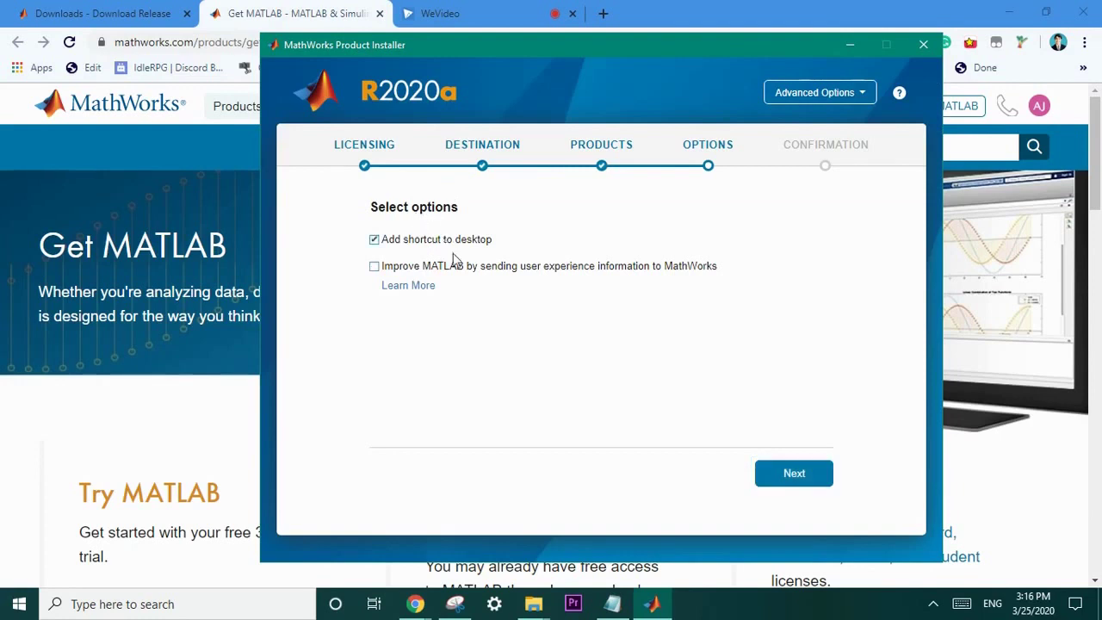
pyautogui.click(794, 476)
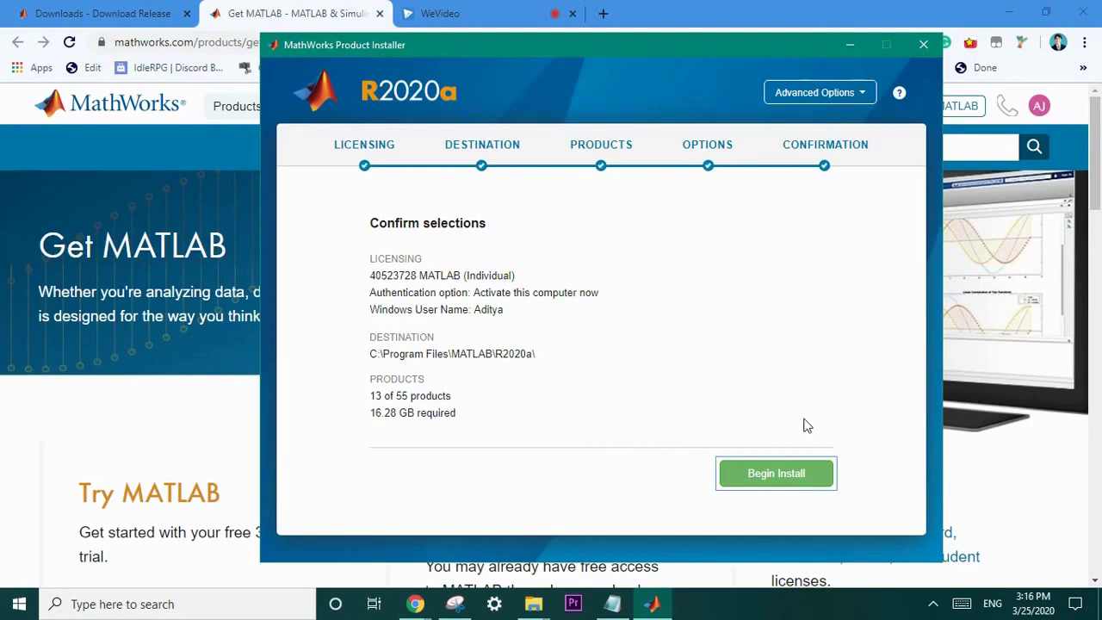
# - Begin installing the 13 selected products (16.28 GB)
pyautogui.click(789, 476)
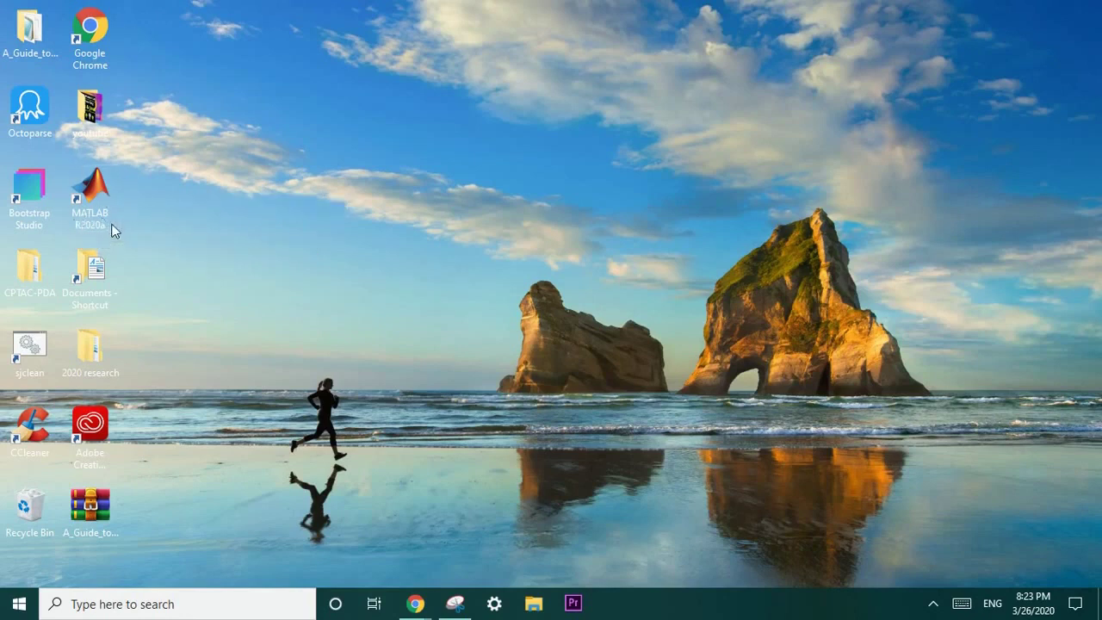
# - Launch MATLAB R2020a from its desktop shortcut
pyautogui.click(117, 200)
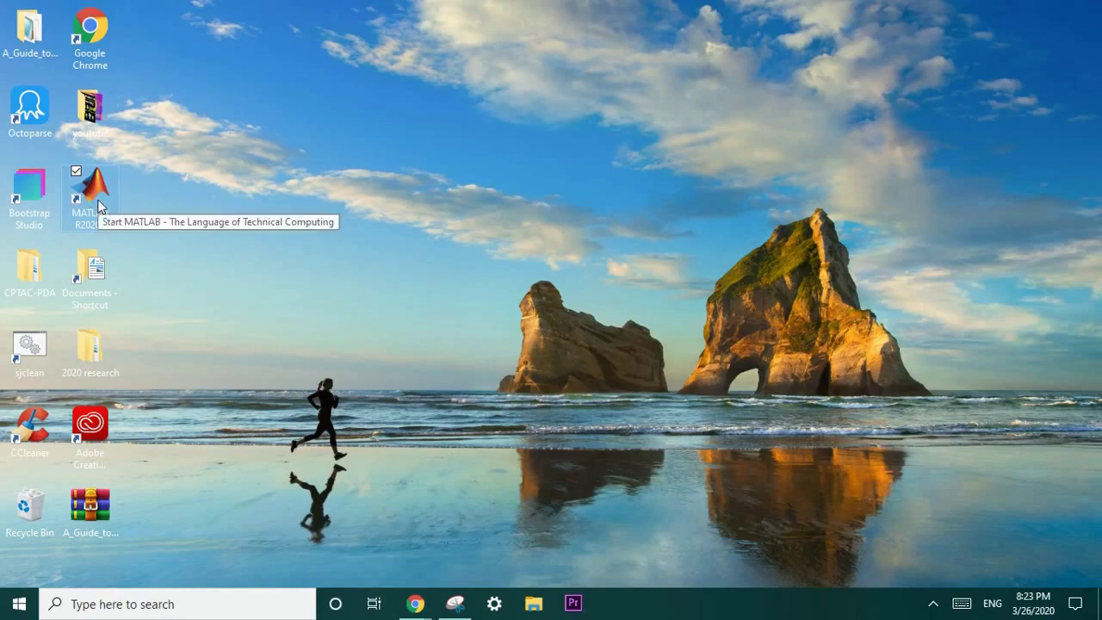
pyautogui.doubleClick(97, 204)
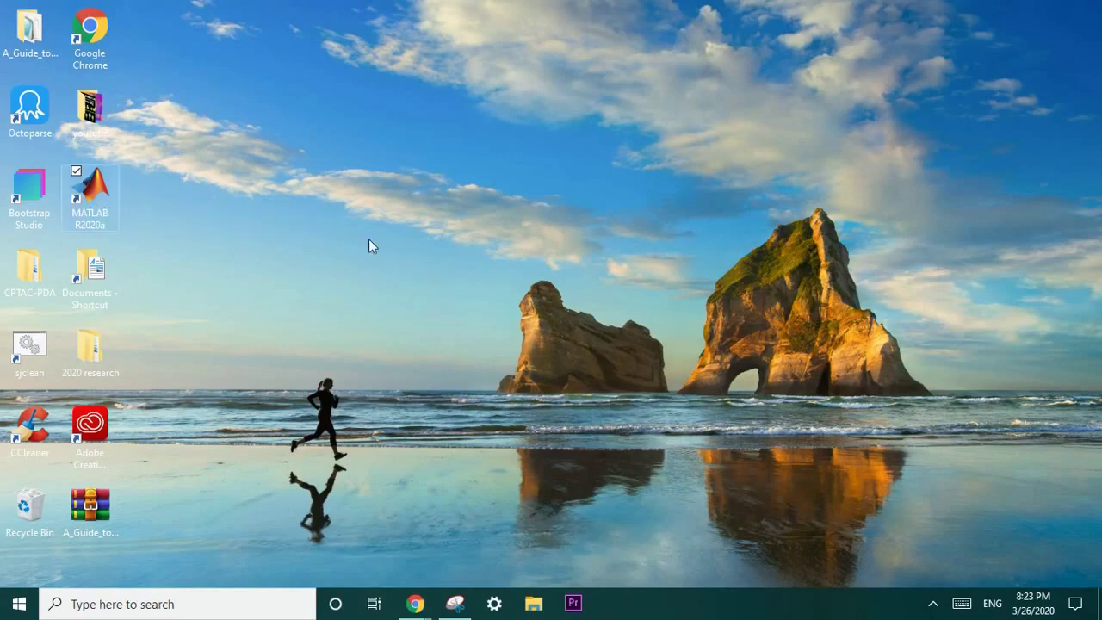